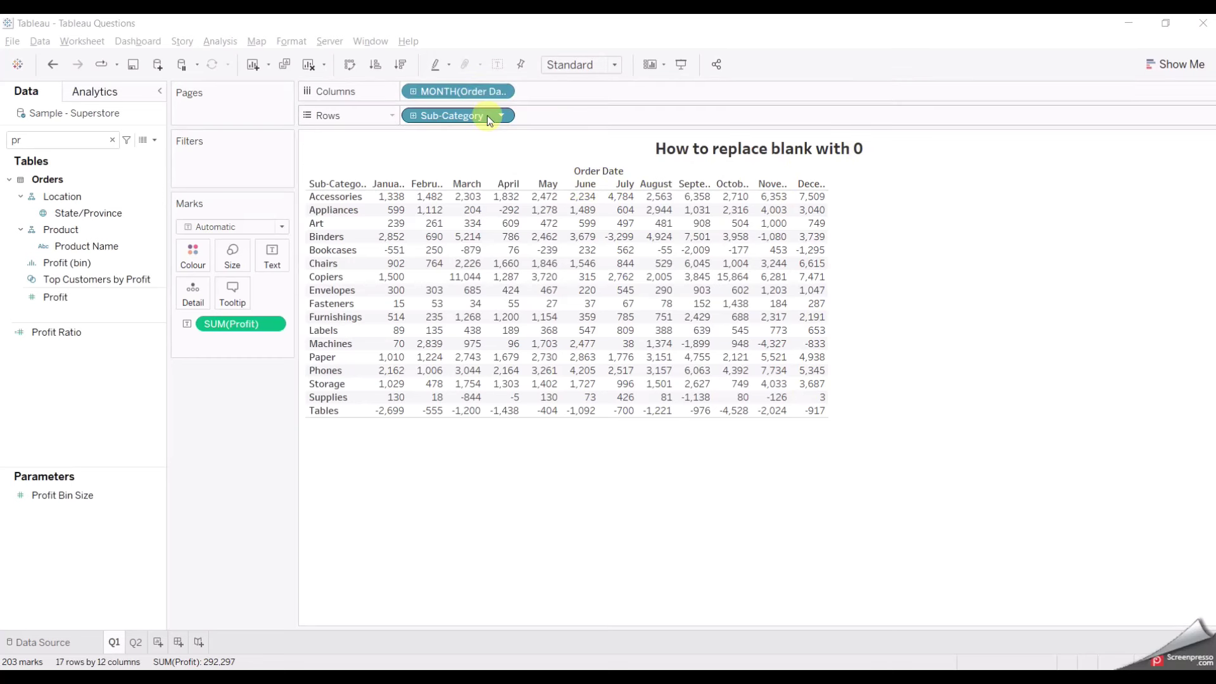
- Check the Q1 profit table's tooltips and narrow the Data pane search to 'pro'
mouse_move(488, 278)
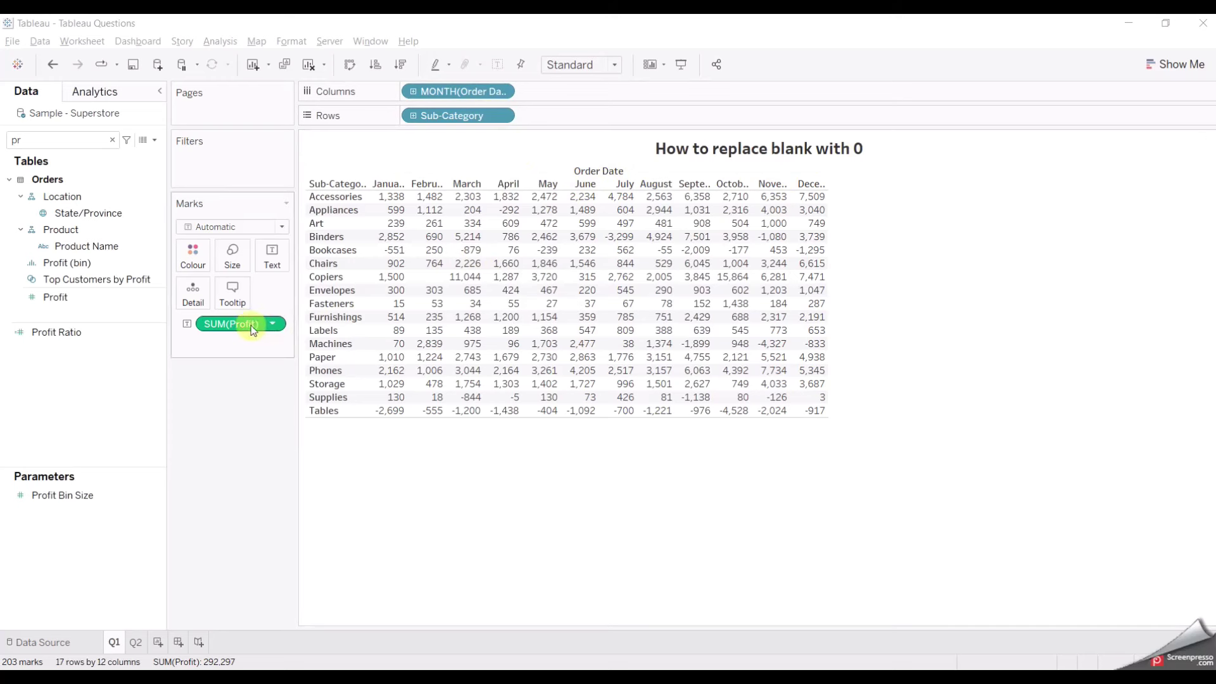
mouse_move(524, 238)
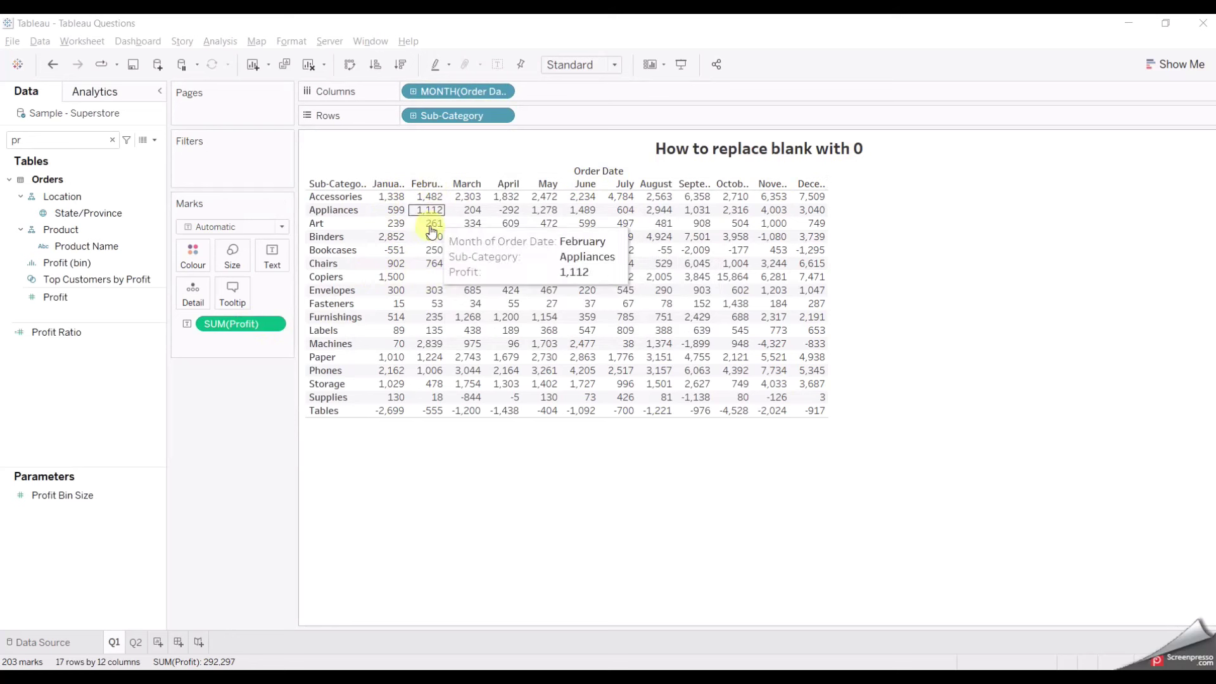
text(o)
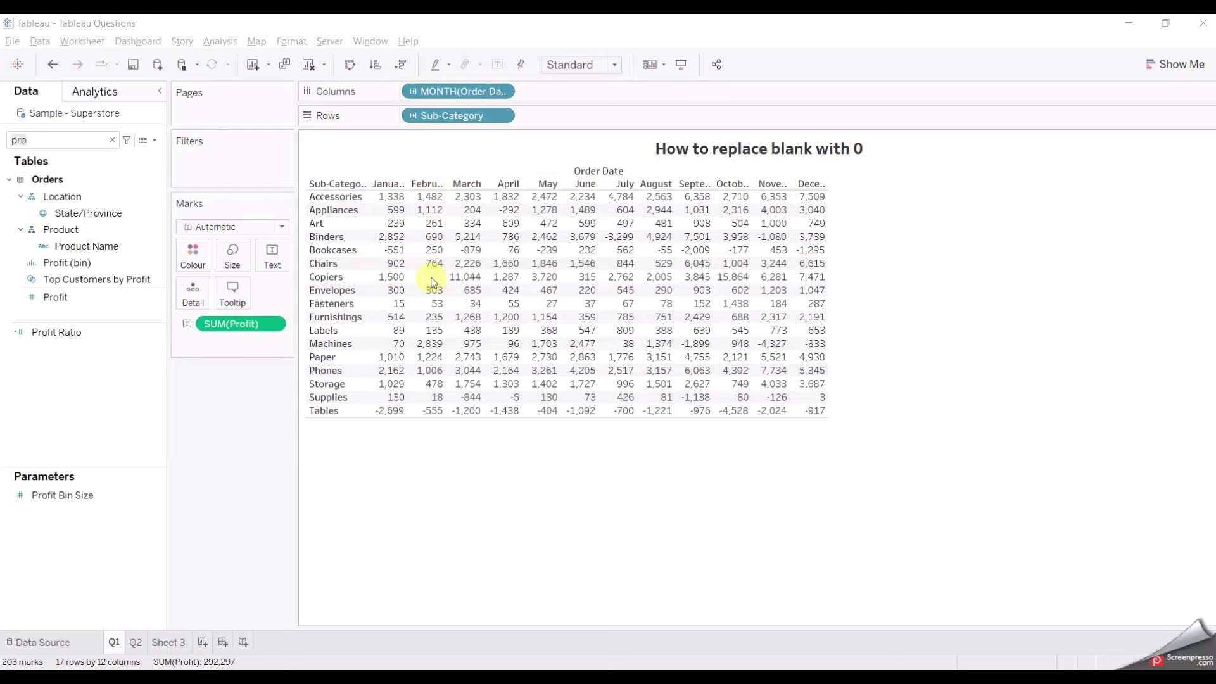
- Create a calculated field Calculation1 with the formula ZN([Profit])
click(156, 142)
click(143, 155)
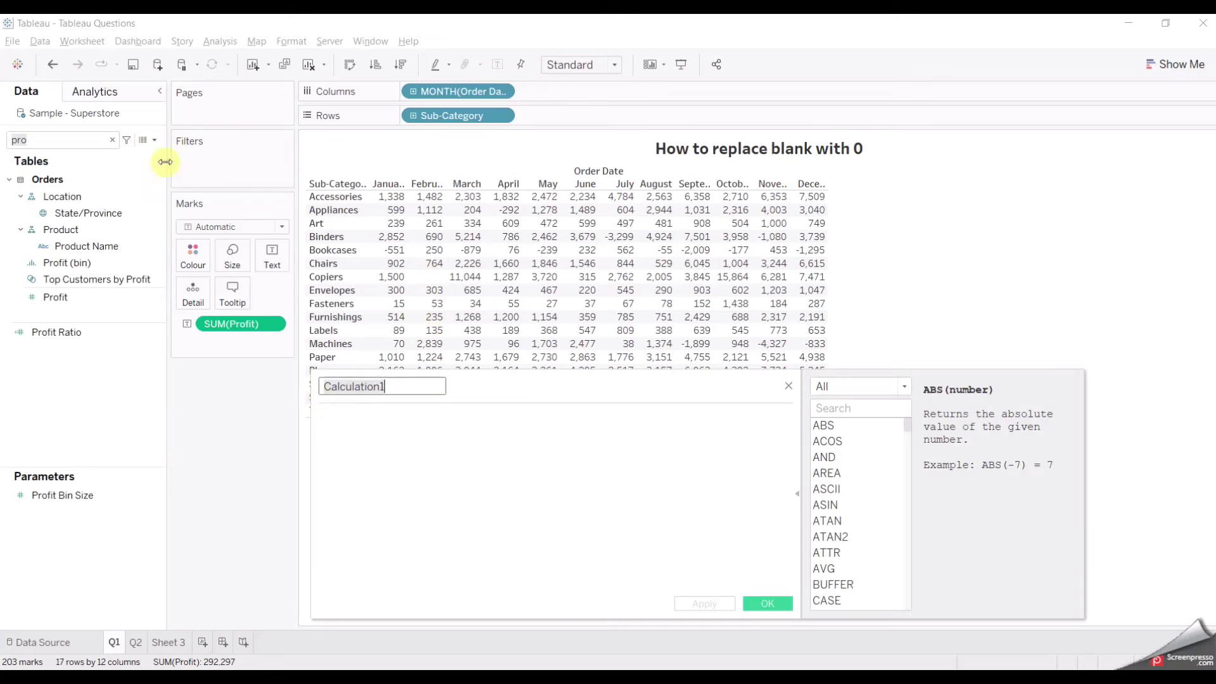
click(343, 421)
text(zn)
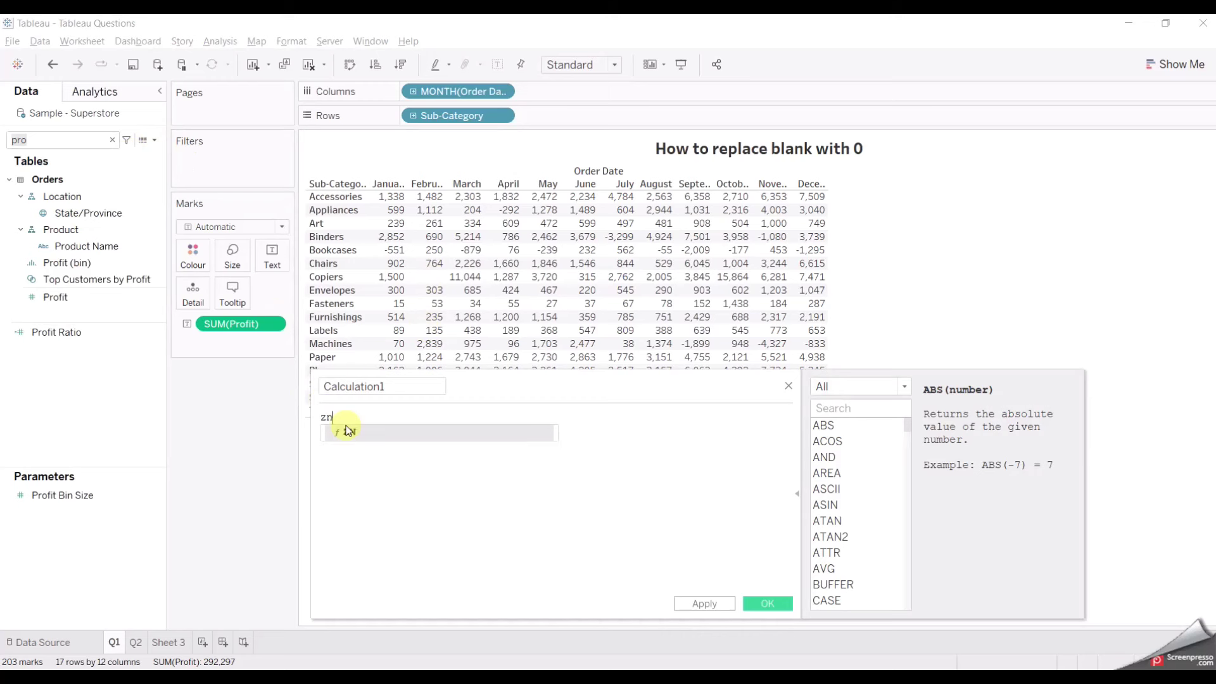
double_click(347, 430)
text(pro)
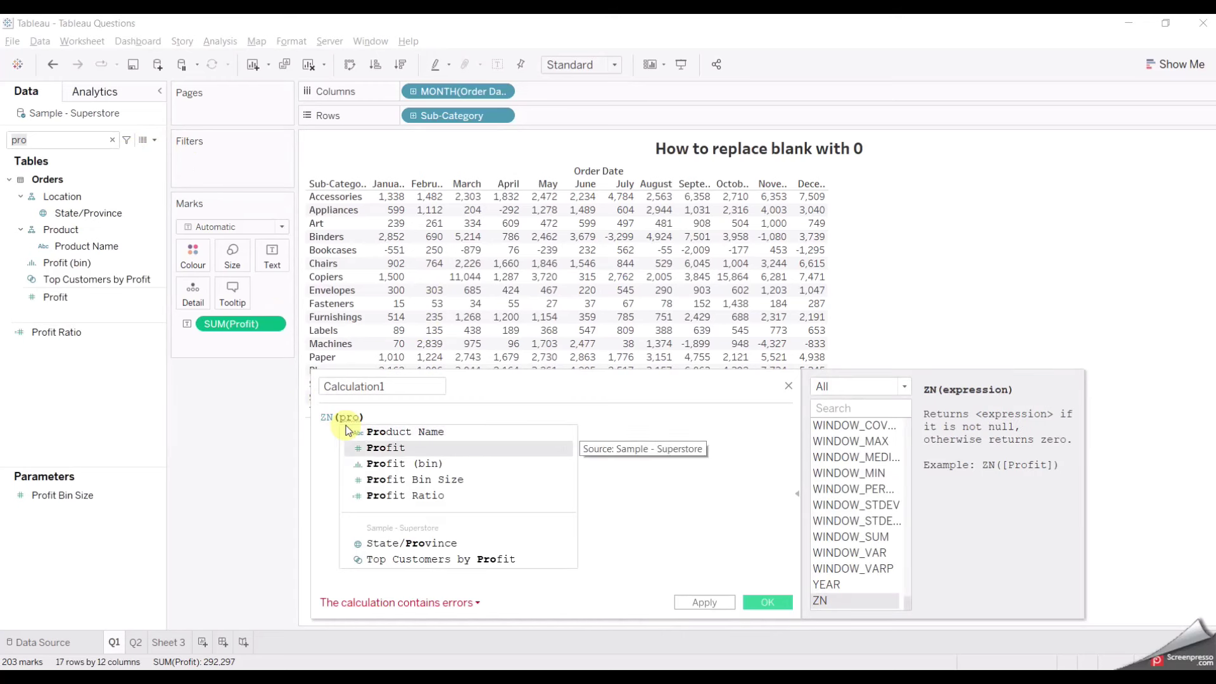
key(Return)
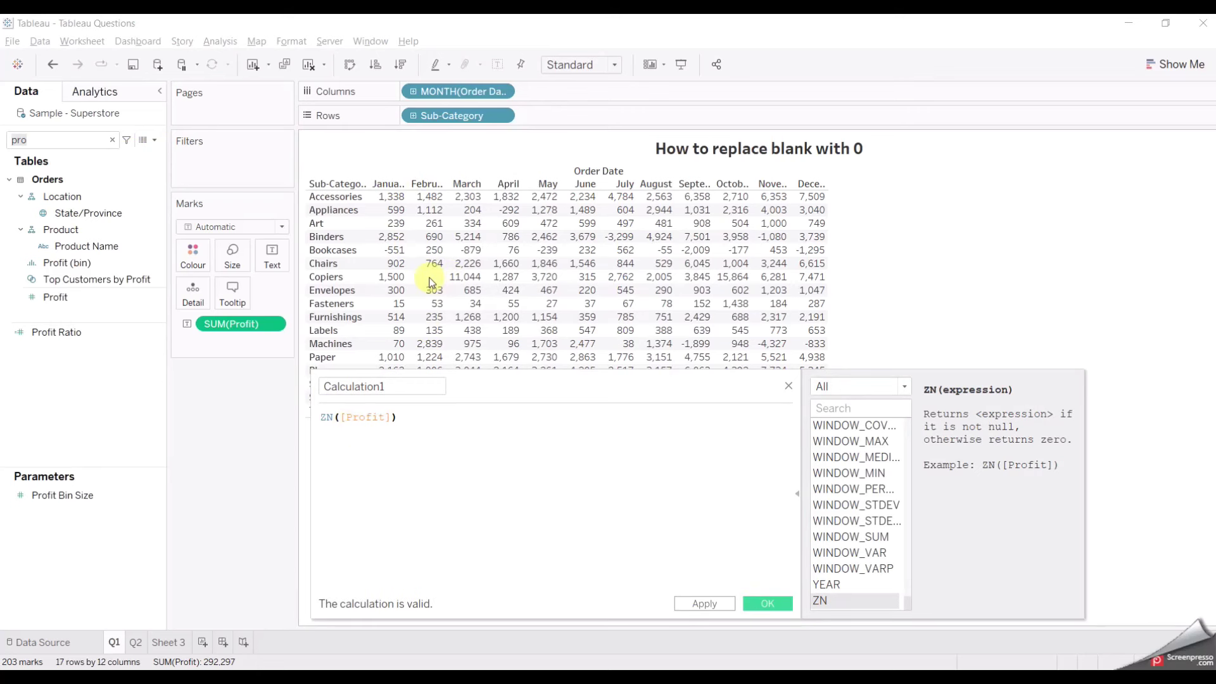
click(776, 604)
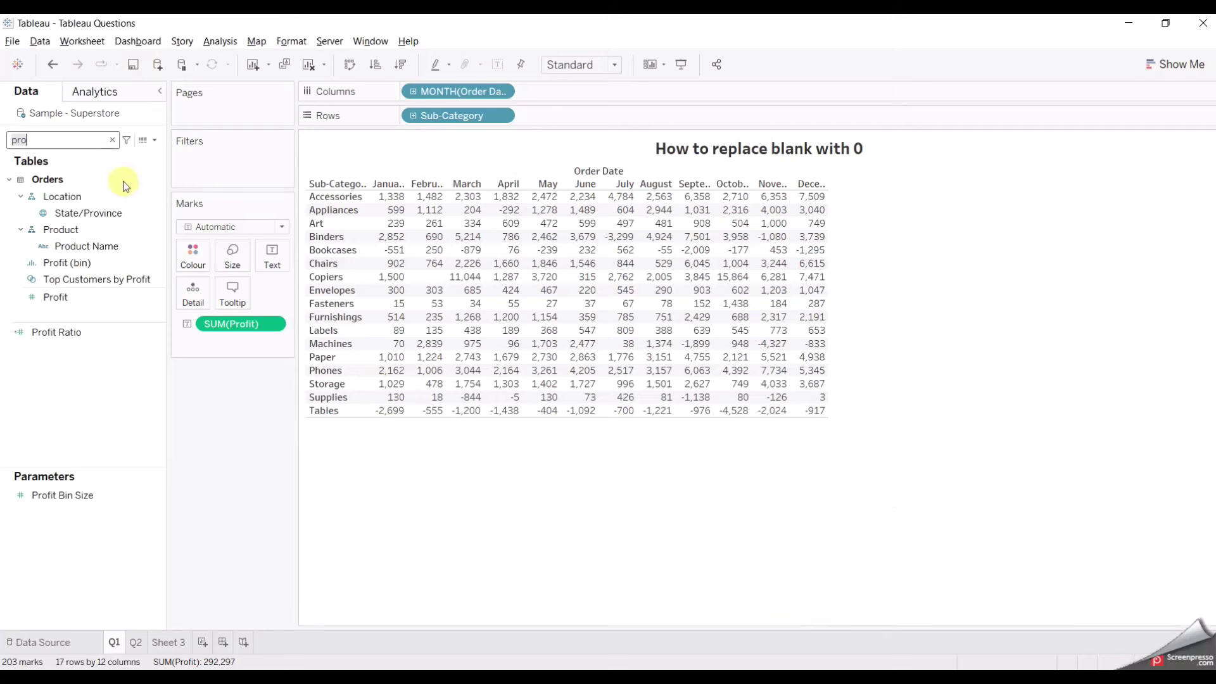
- Search the Data pane for 'cal', add Calculation1 to the table, then drag it back off Measure Values
click(84, 140)
key(BackSpace)
key(BackSpace)
key(BackSpace)
text(cal)
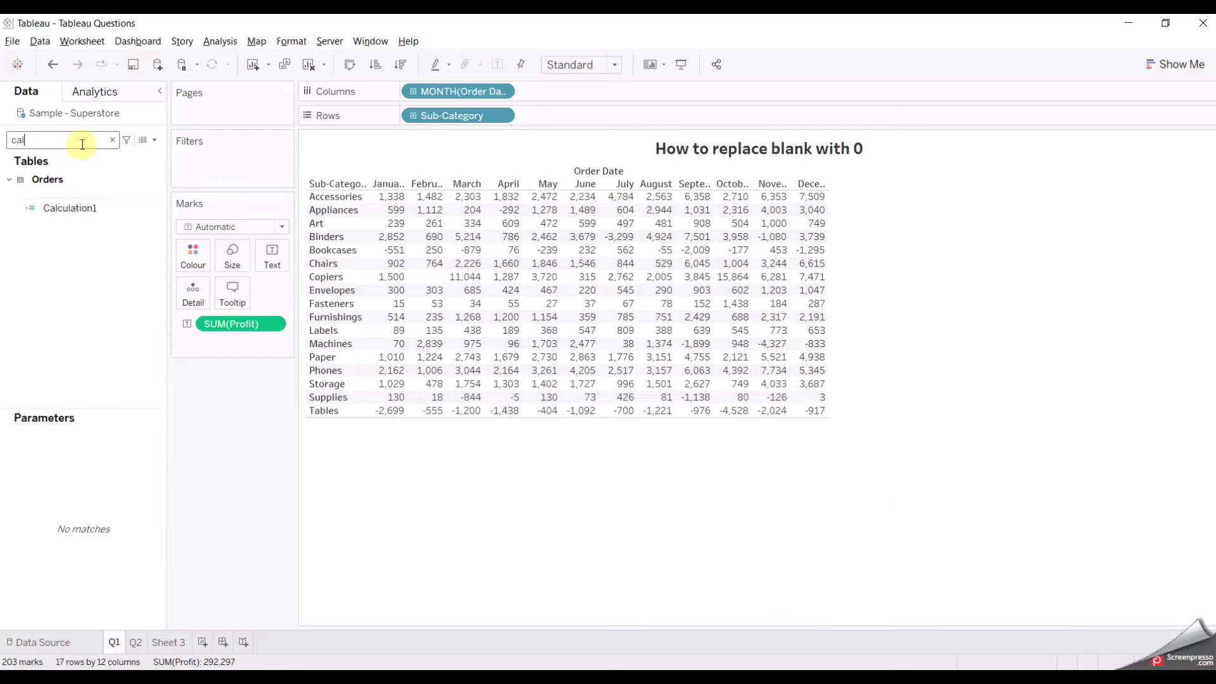
click(85, 208)
double_click(85, 209)
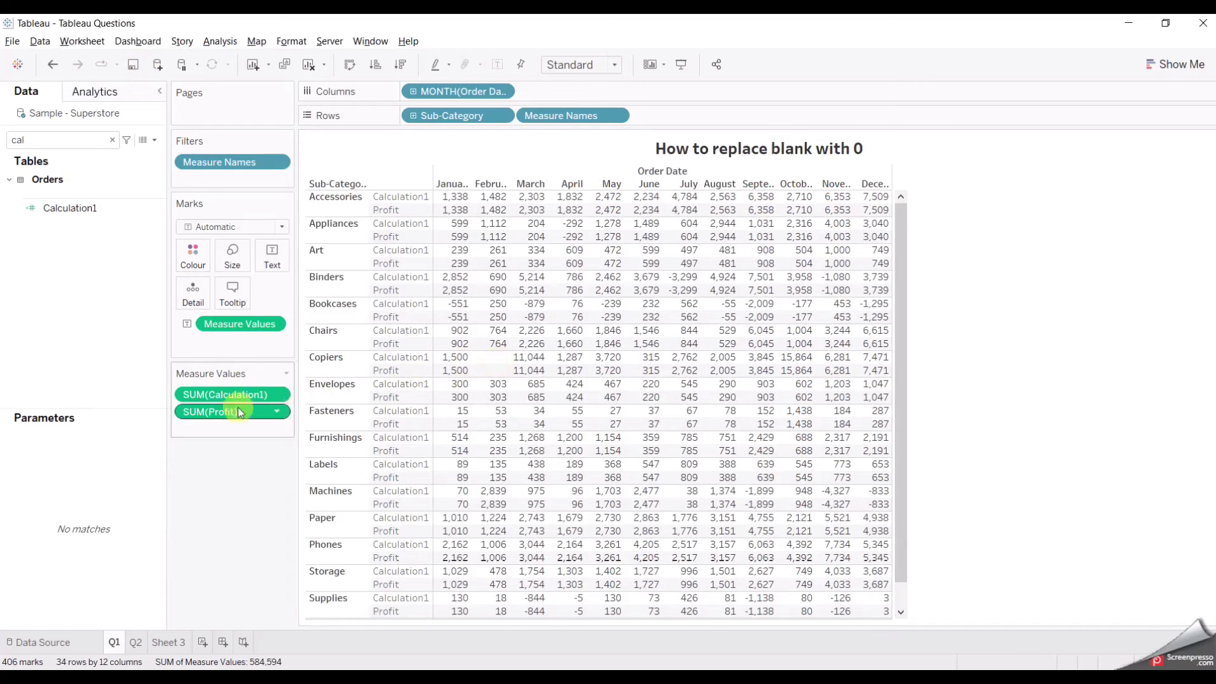
drag(234, 399, 60, 315)
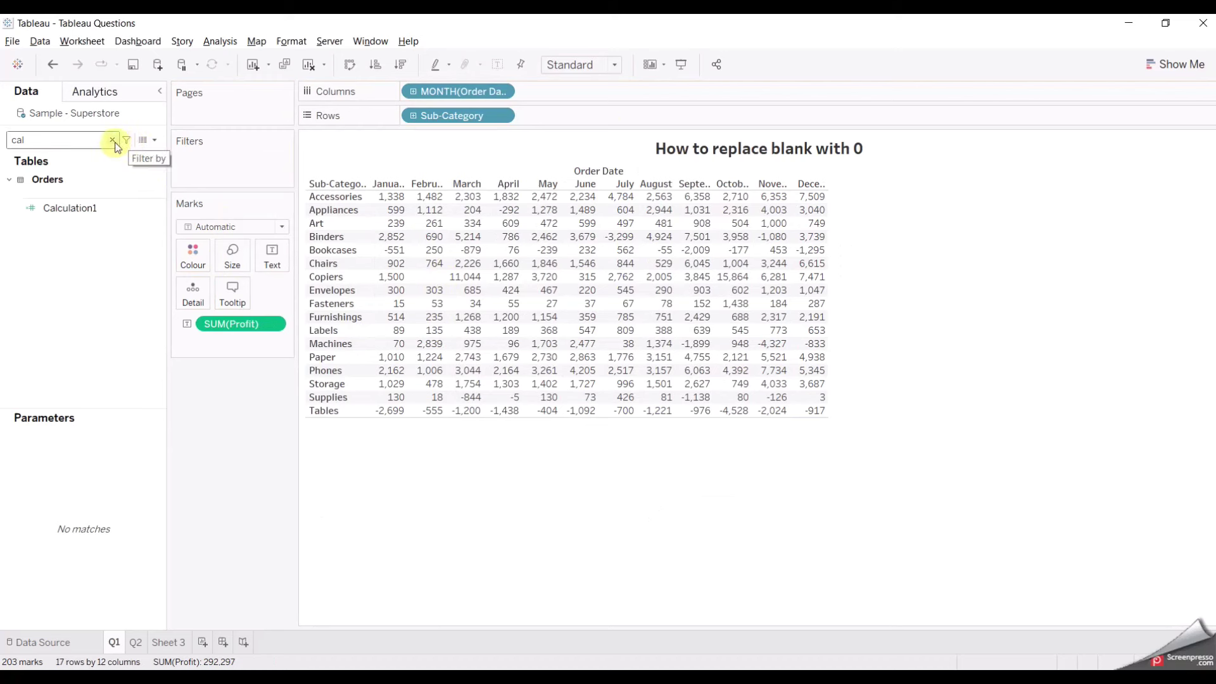
- Edit Calculation1 and replace its formula with the LOOKUP function
click(128, 207)
click(155, 214)
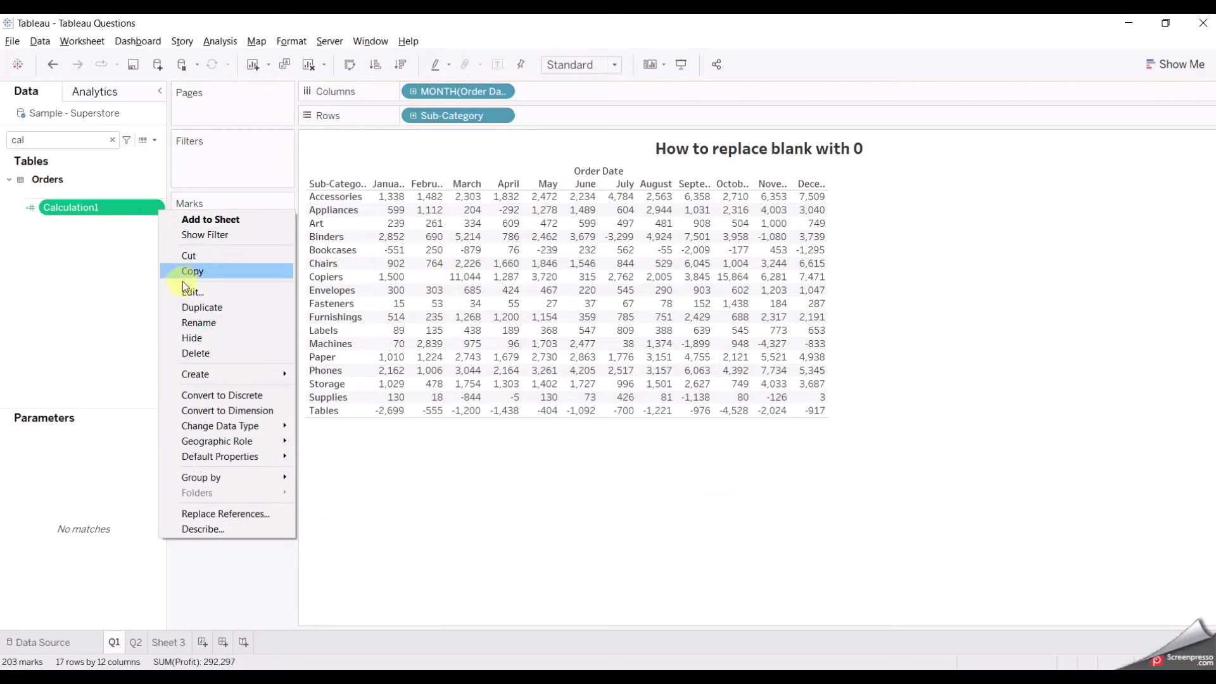
click(200, 291)
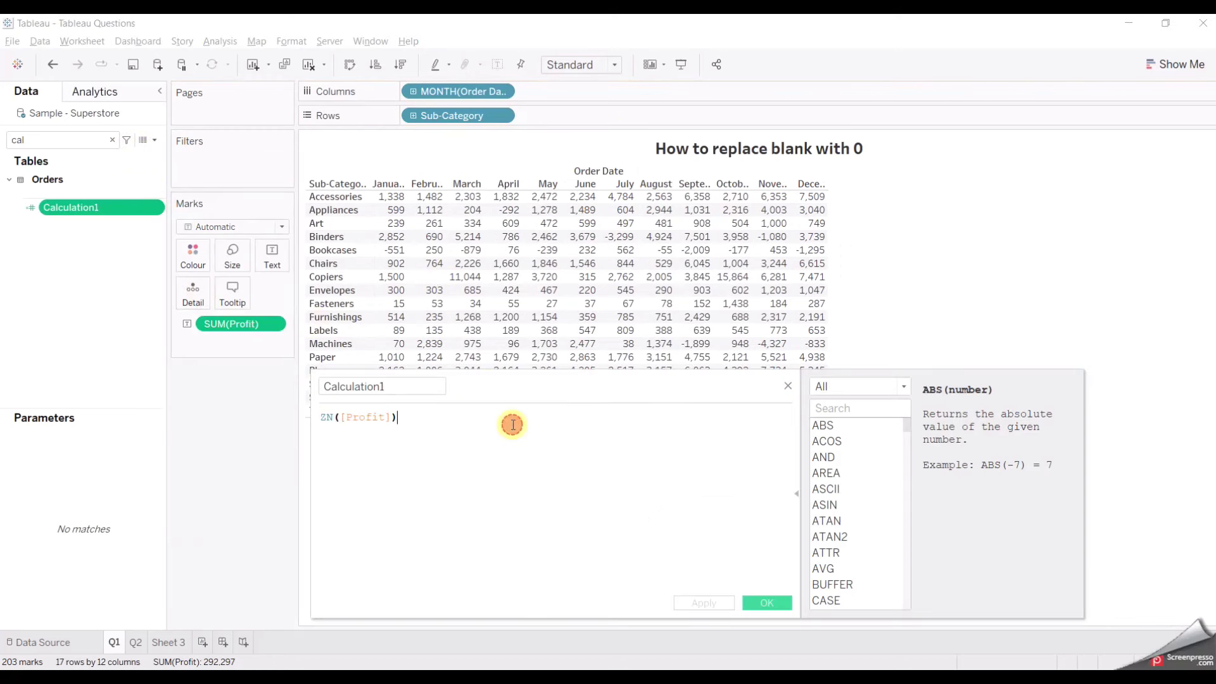
triple_click(513, 423)
text(LOOK)
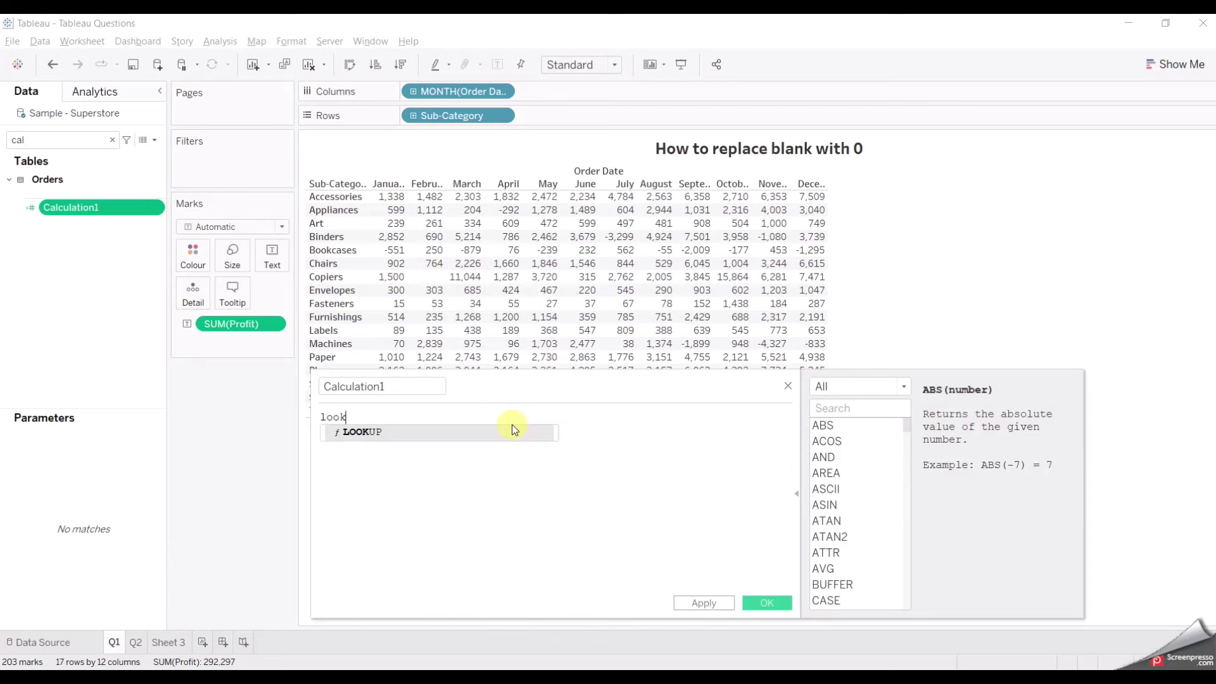
key(Return)
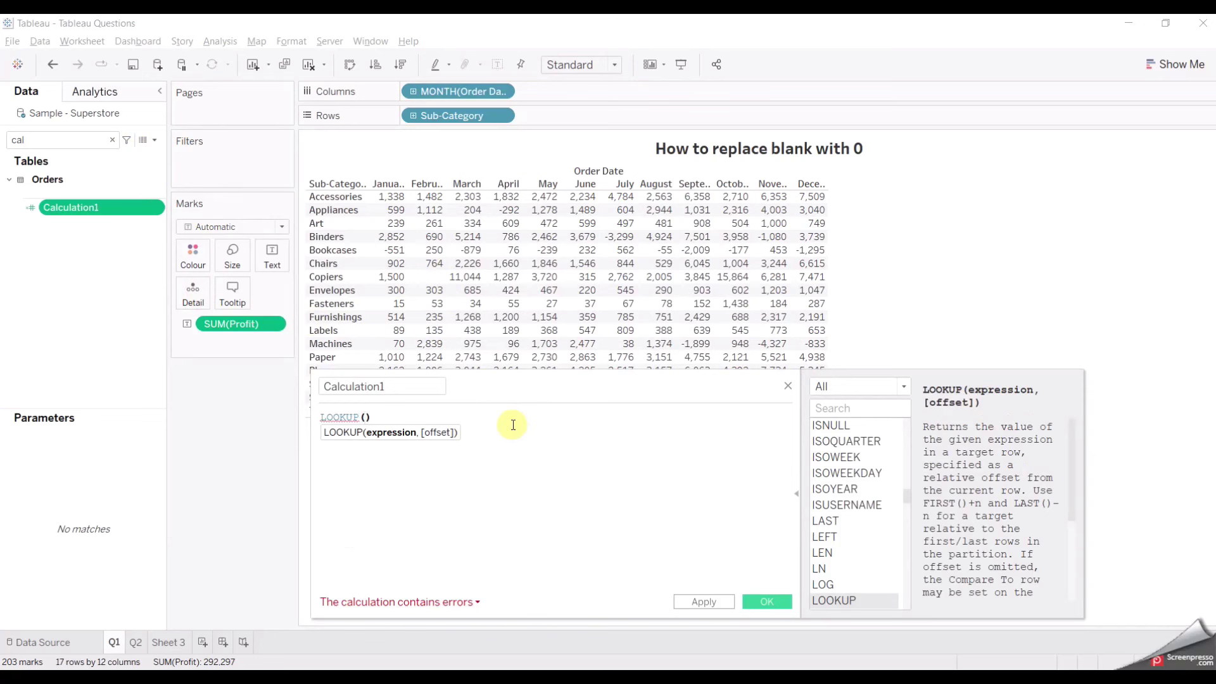
- Complete the formula as LOOKUP(SUM([Profit]),0), fixing the mistyped field and extra parenthesis
text(sum)
key(Return)
text(sale)
key(BackSpace)
key(BackSpace)
key(BackSpace)
key(BackSpace)
key(BackSpace)
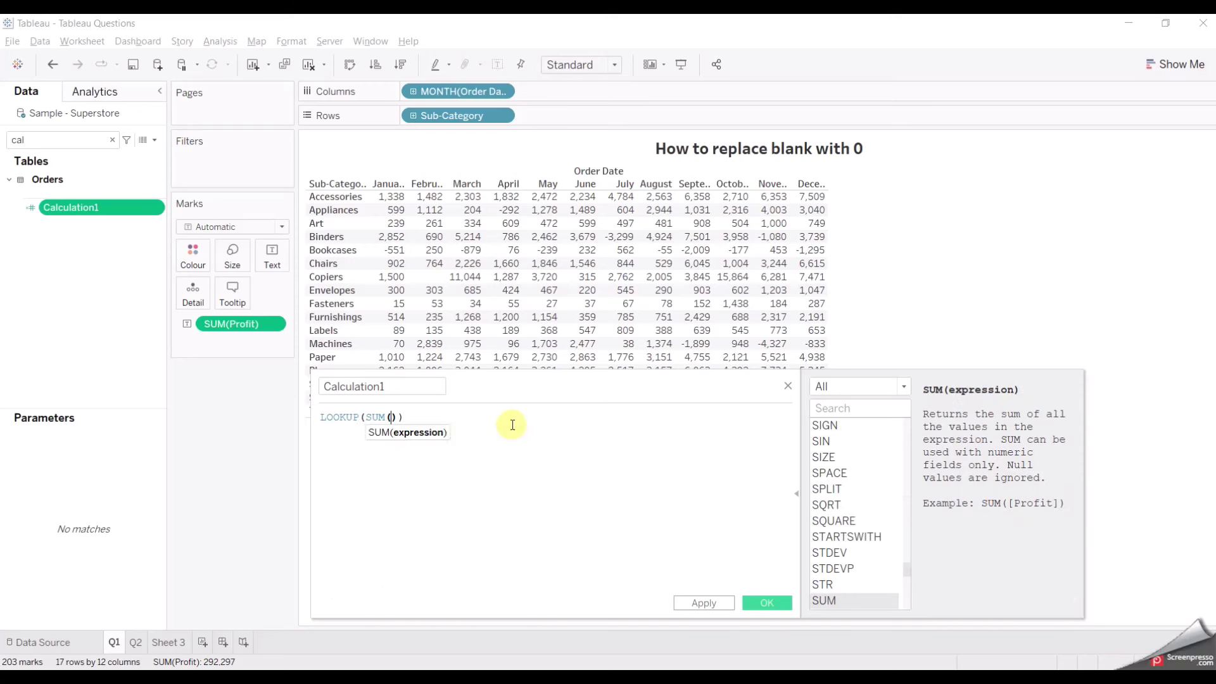
text((pro)
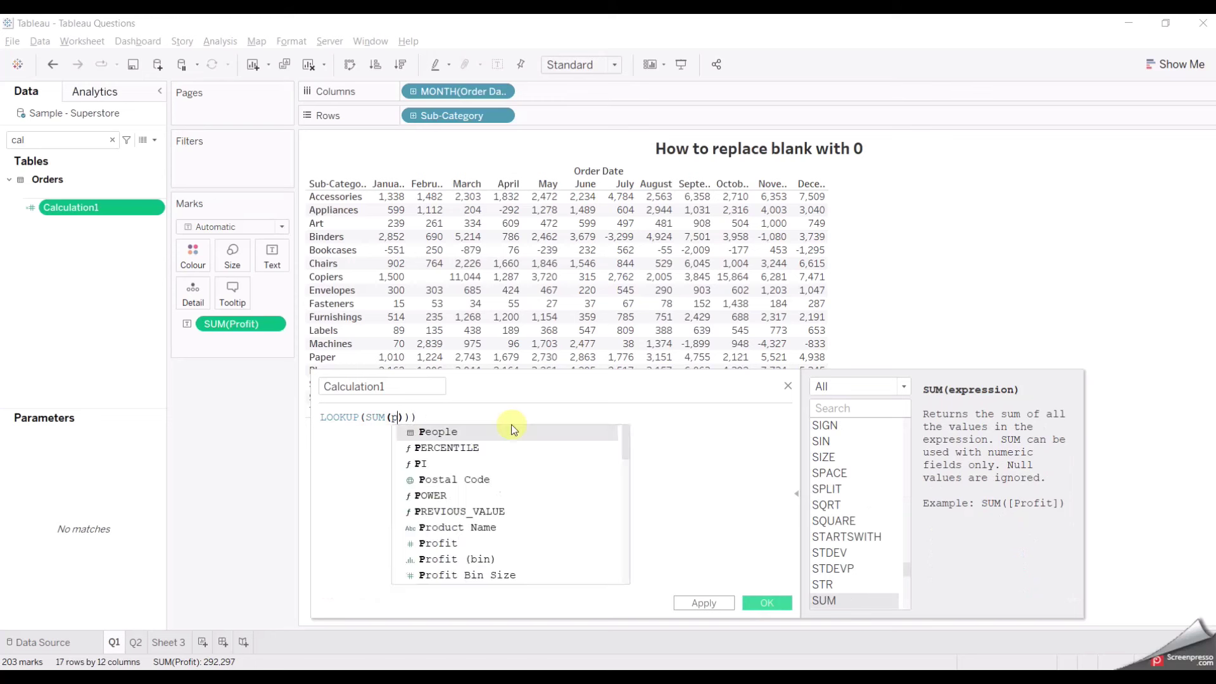
key(Return)
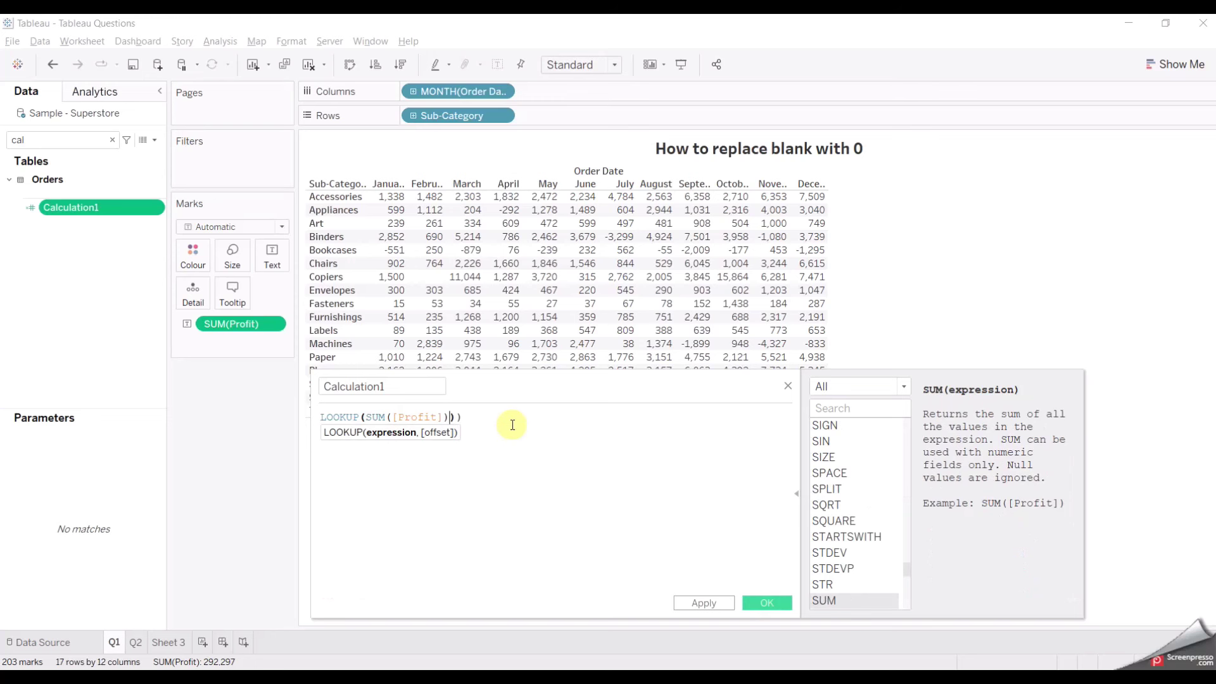
key(End)
key(BackSpace)
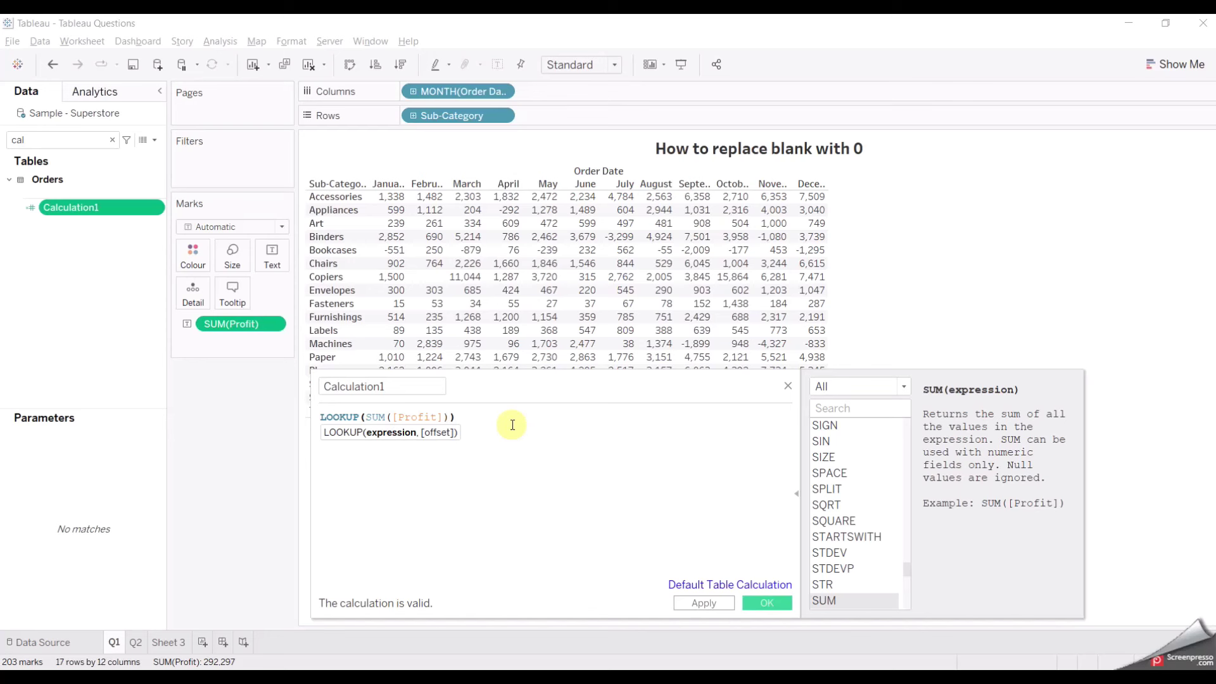
text(,0)
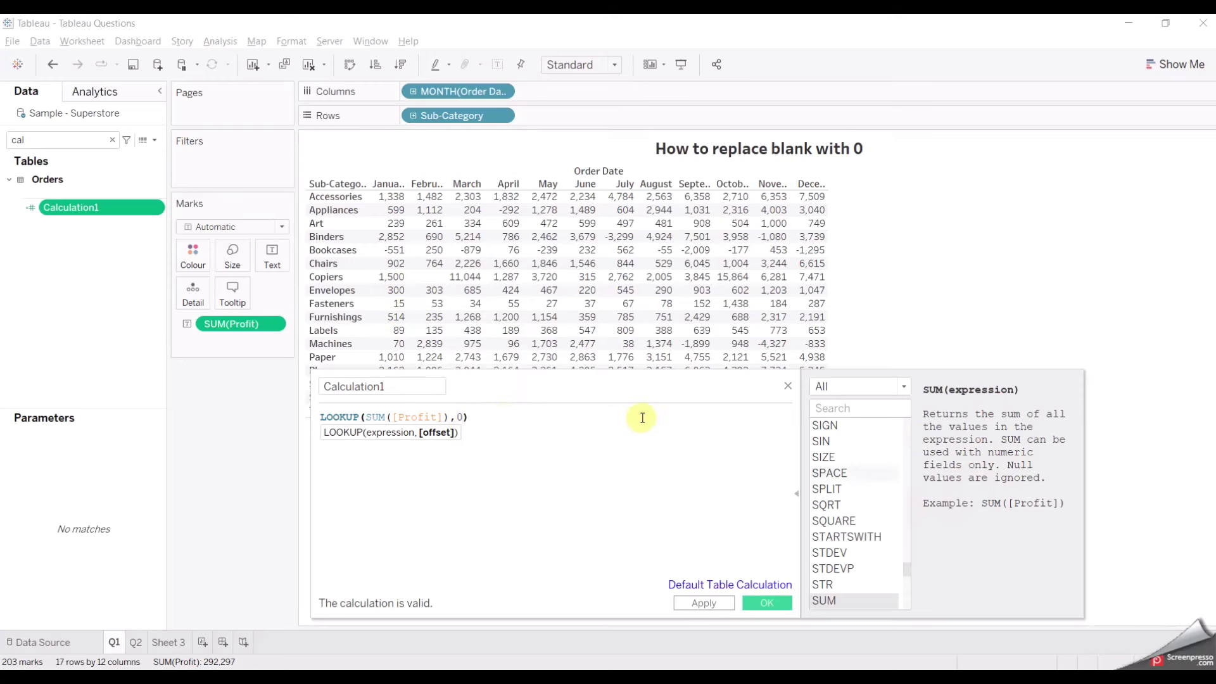
- Read the LOOKUP help, save the LOOKUP(SUM([Profit]),0) formula, and add Calculation1 to the table
click(345, 416)
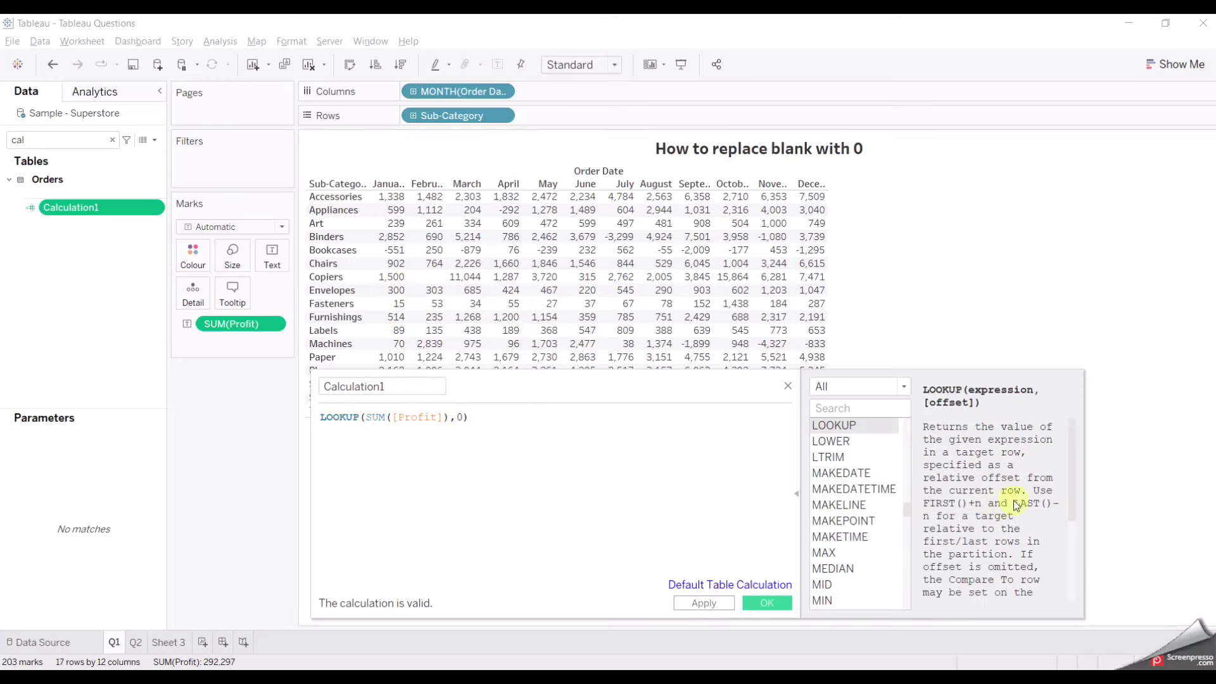
drag(1069, 478, 1074, 571)
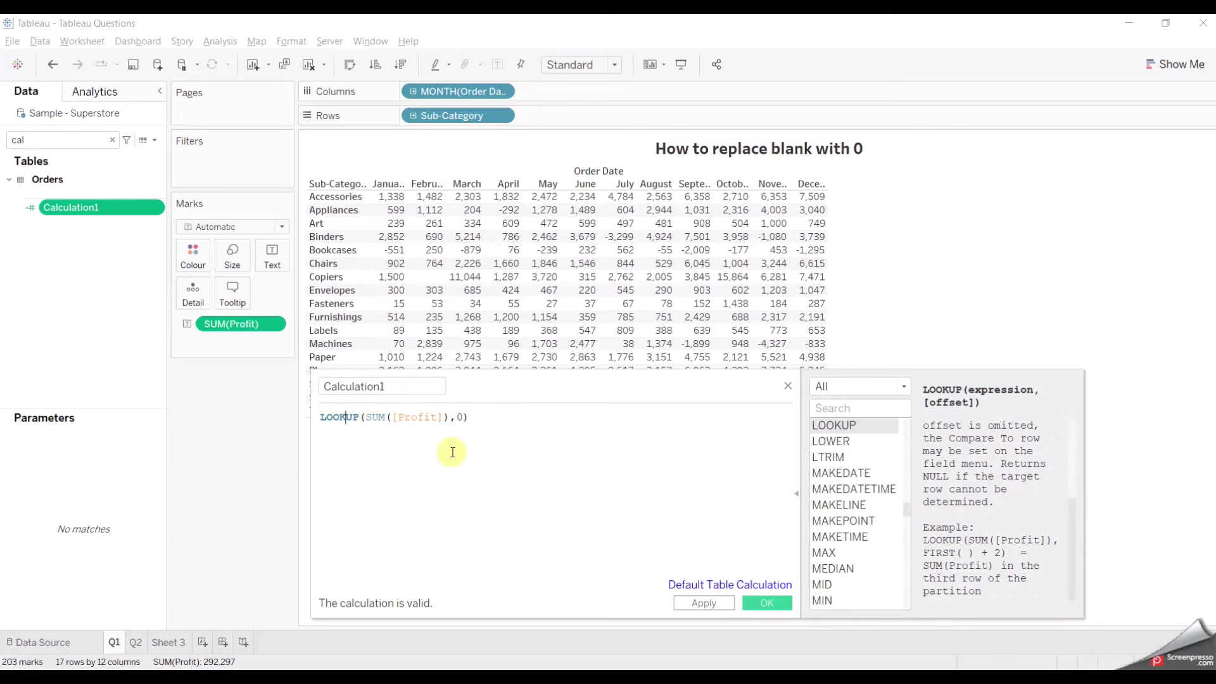
click(770, 606)
double_click(69, 191)
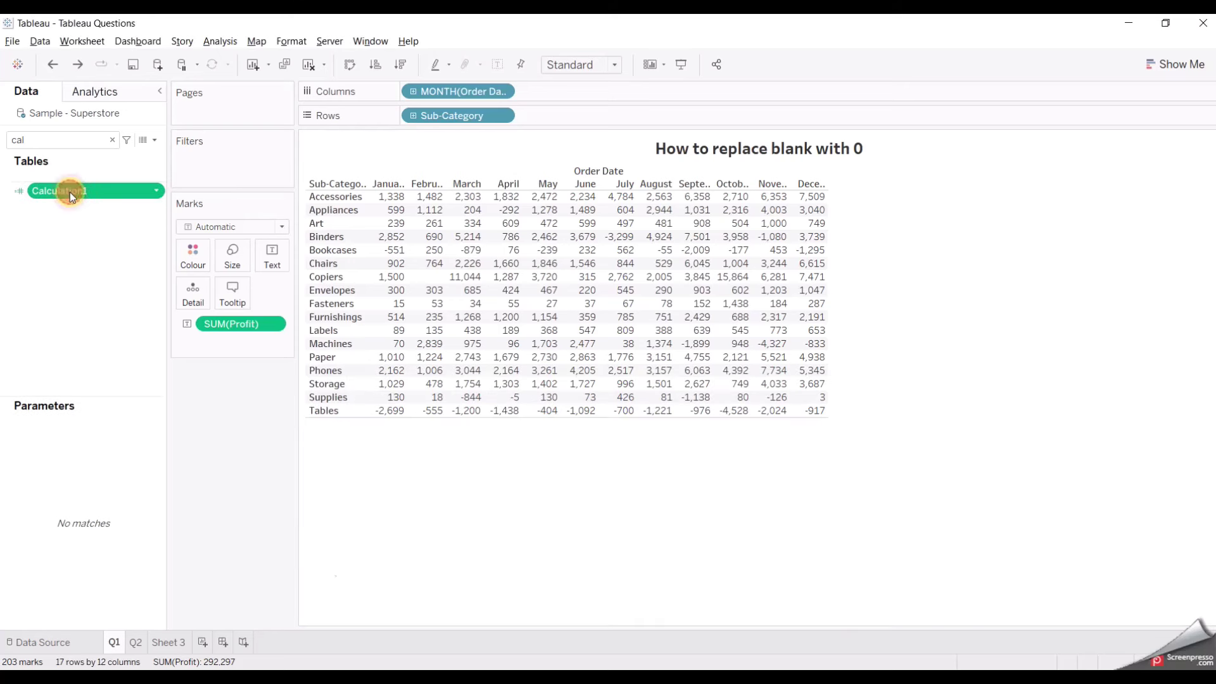
- Open the Calculation1 field's dropdown menu in the Data pane
mouse_move(500, 372)
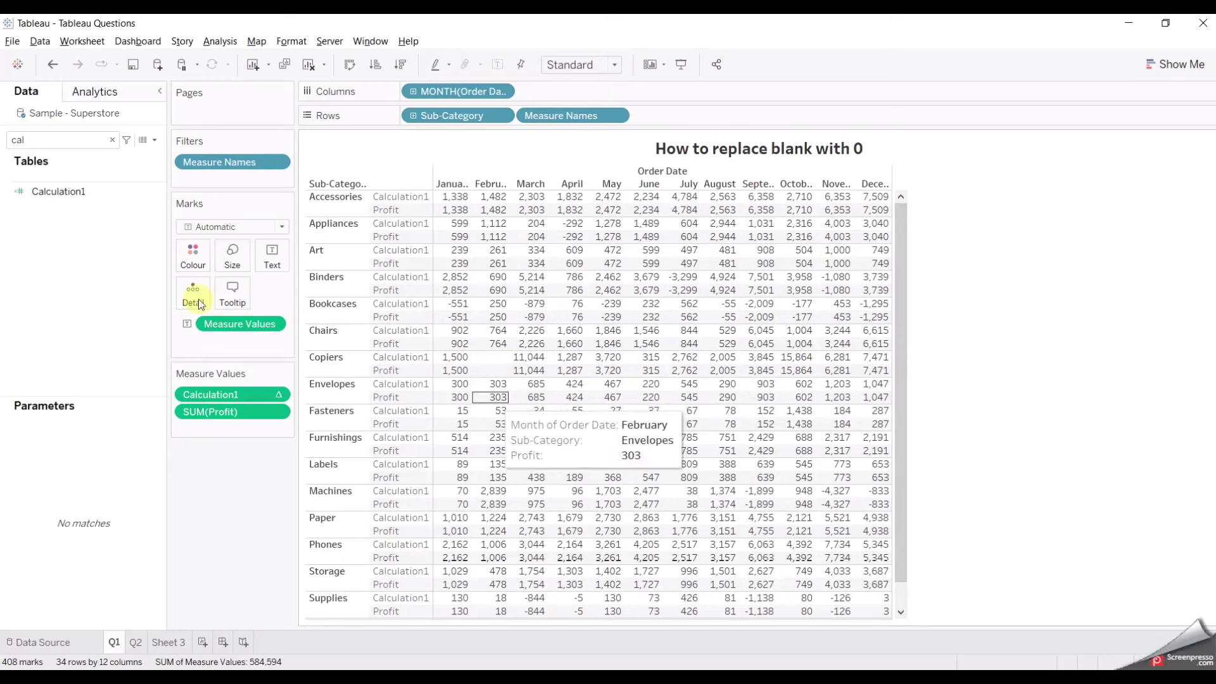
click(158, 193)
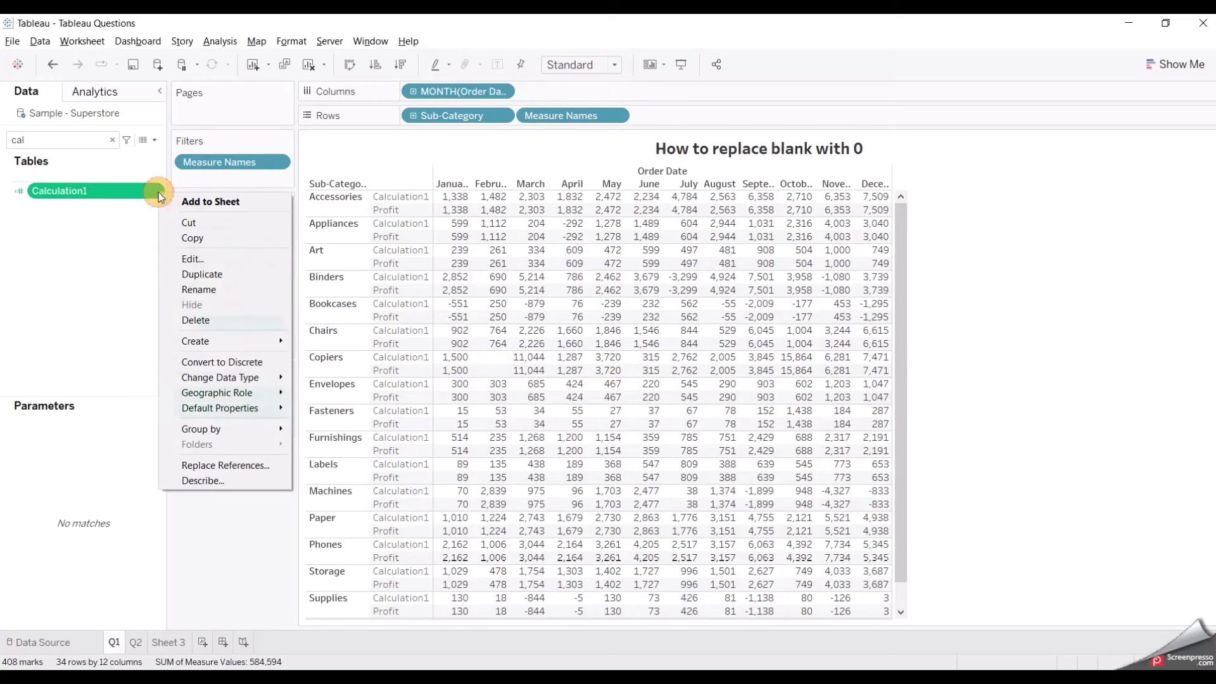
- Change Calculation1 to ZN(LOOKUP(SUM([Profit]),0)) and apply it so blank cells show 0
click(213, 260)
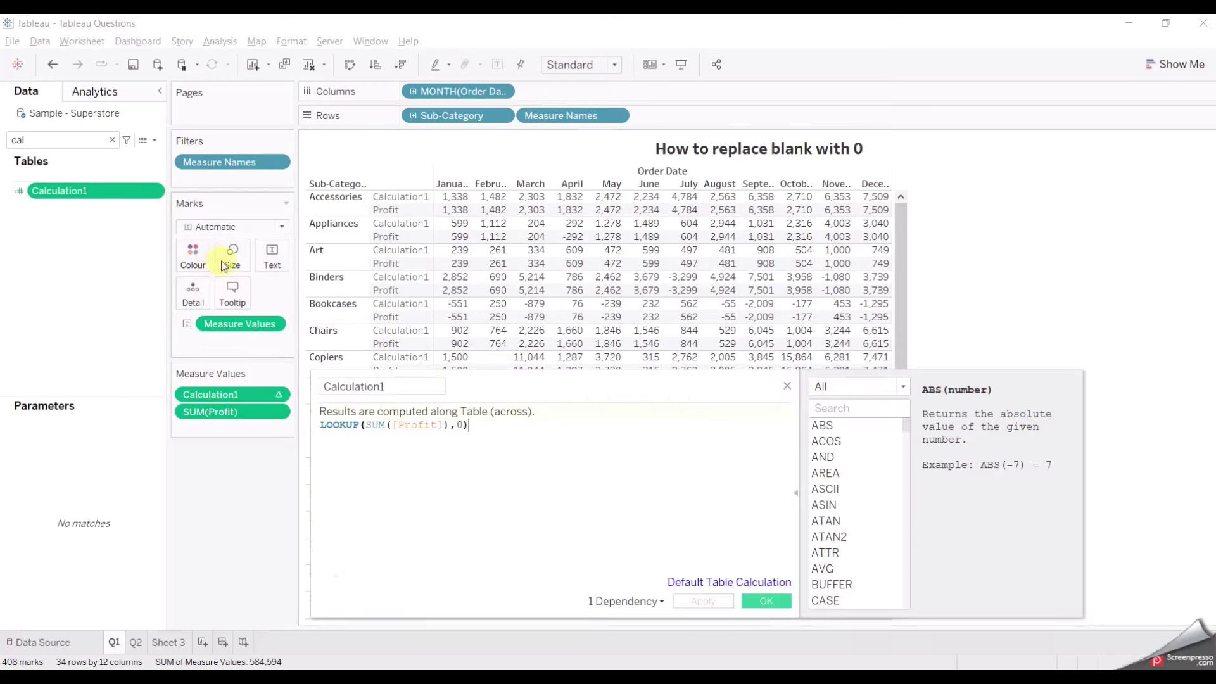
click(321, 424)
text(zn)
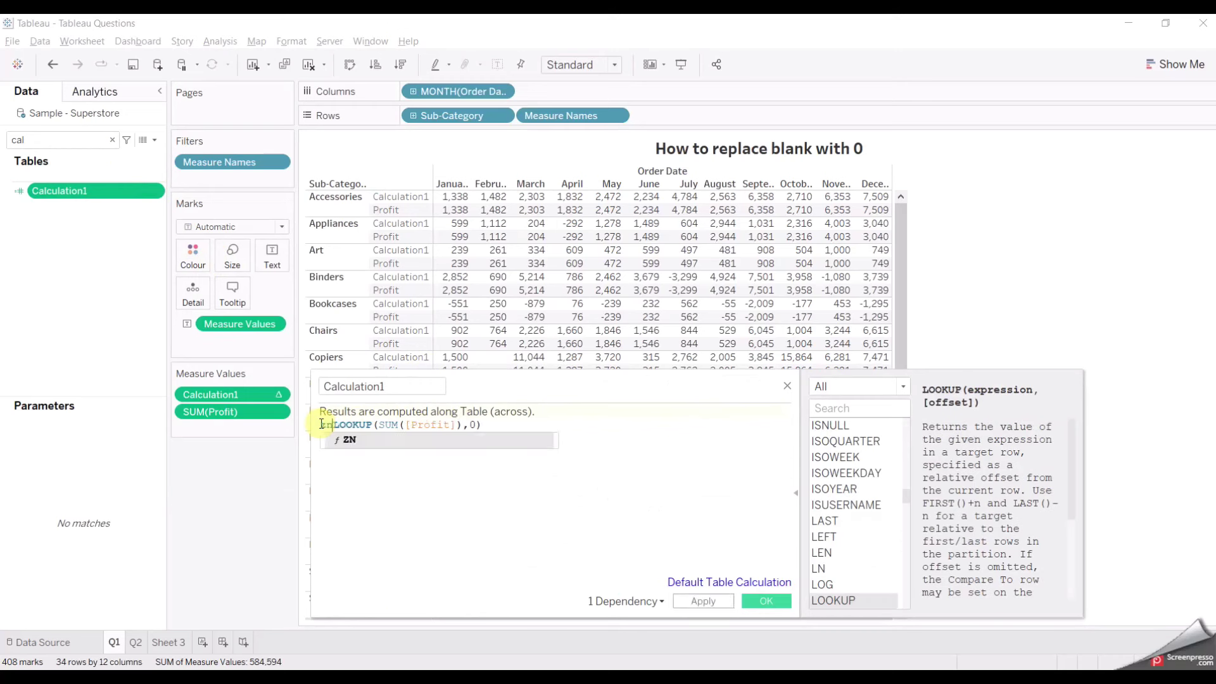
text(()
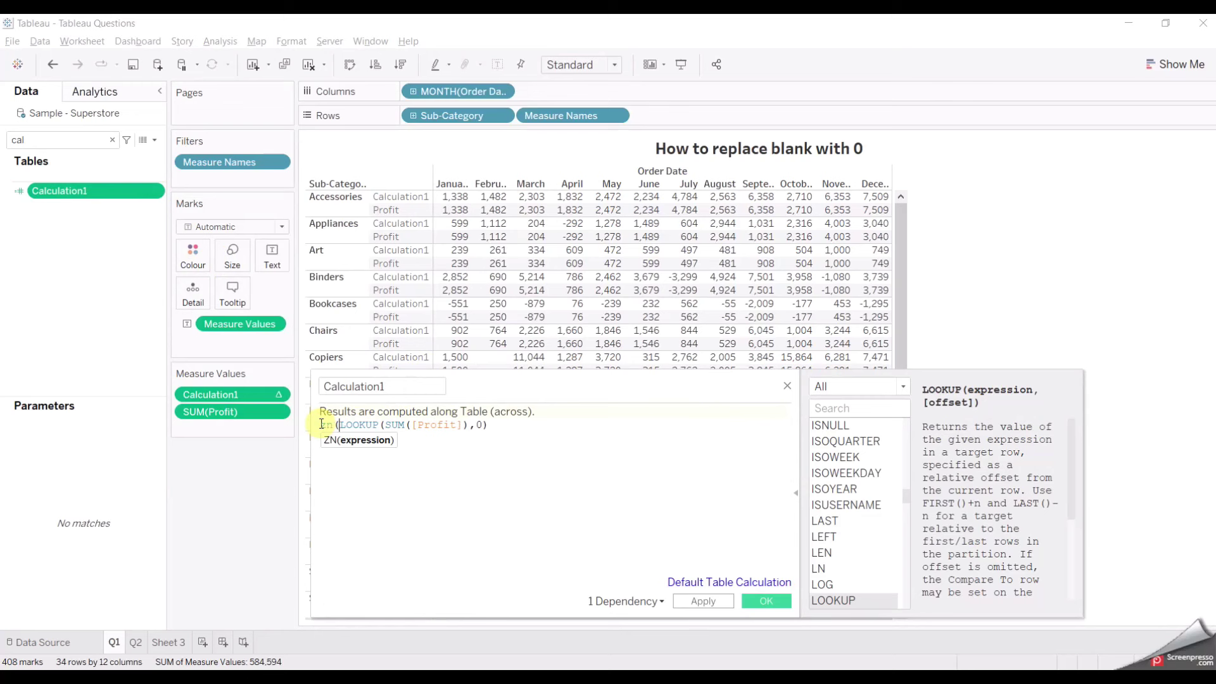
click(511, 434)
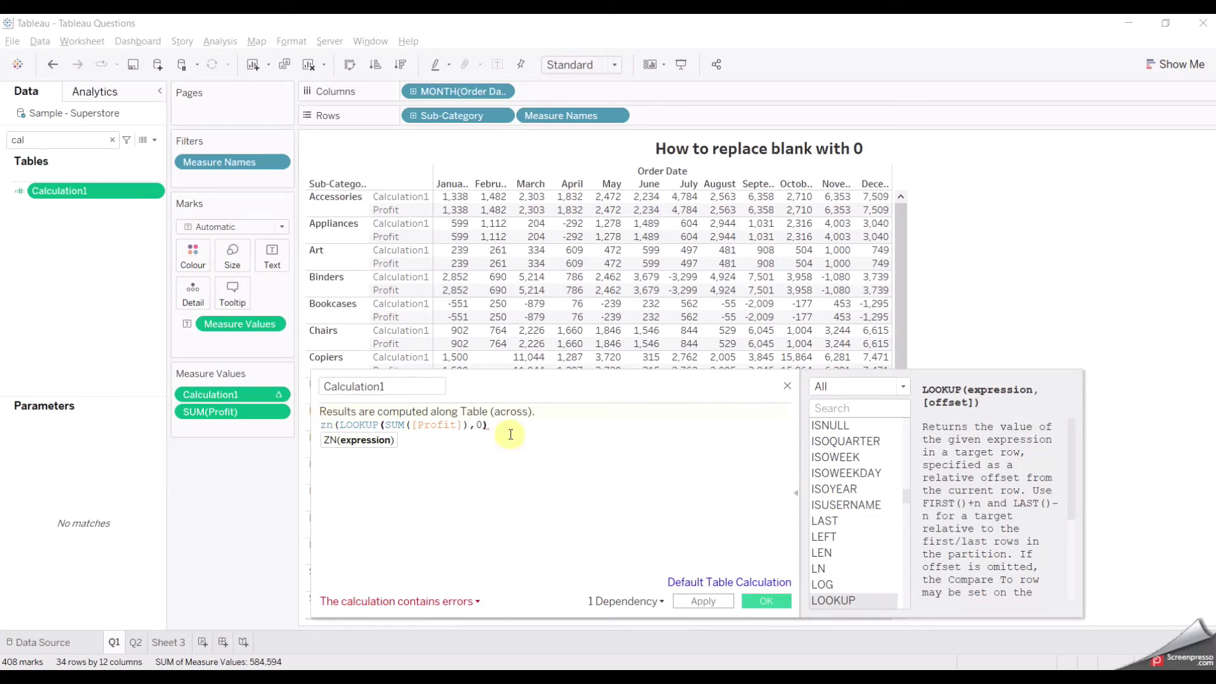
text())
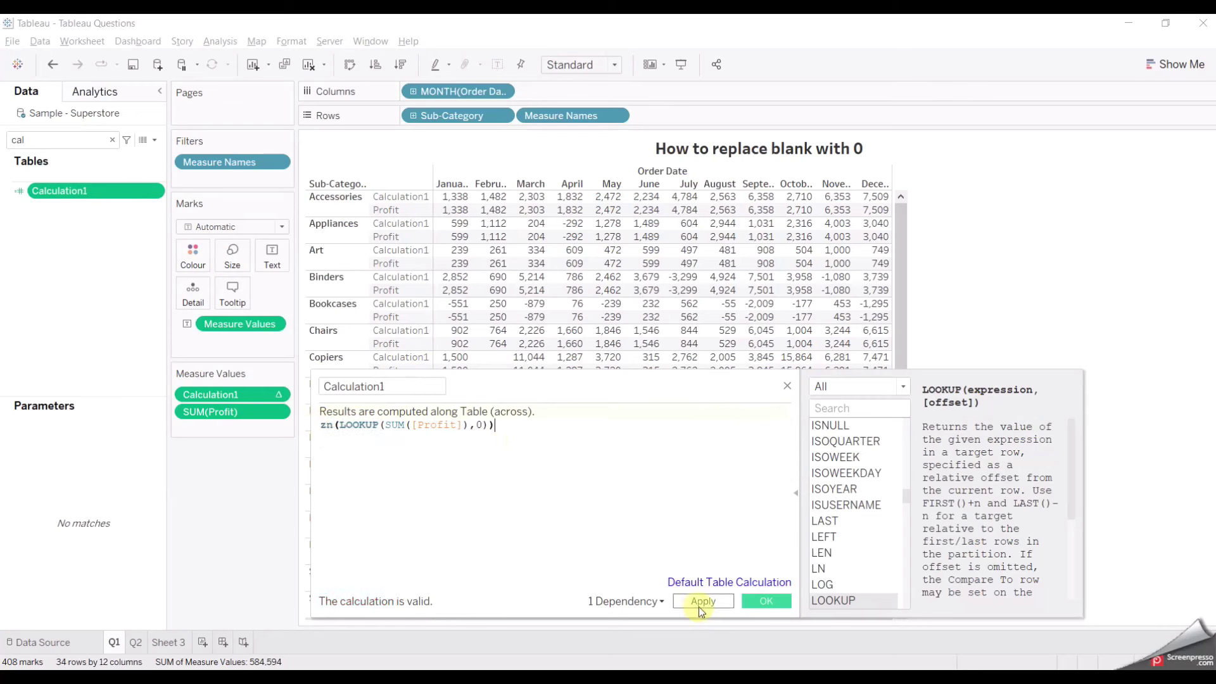
click(718, 602)
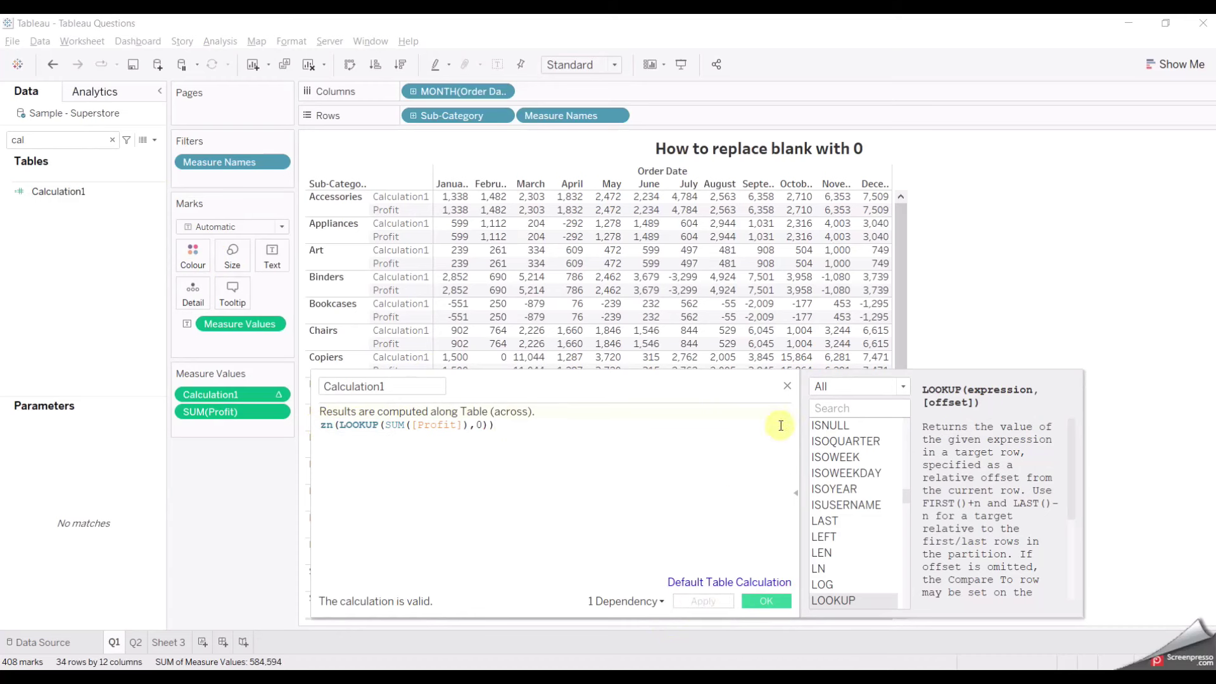
click(788, 385)
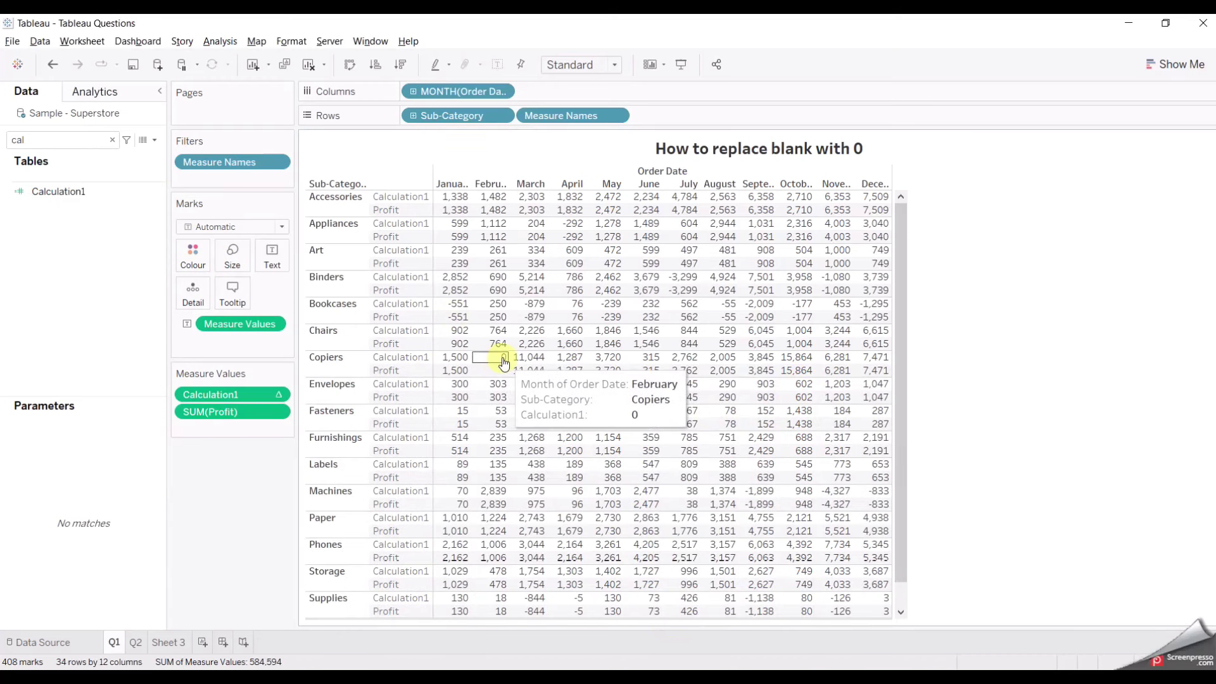
- Remove SUM(Profit) from Measure Values so only Calculation1 remains, then go to sheet Q2
drag(250, 411, 78, 466)
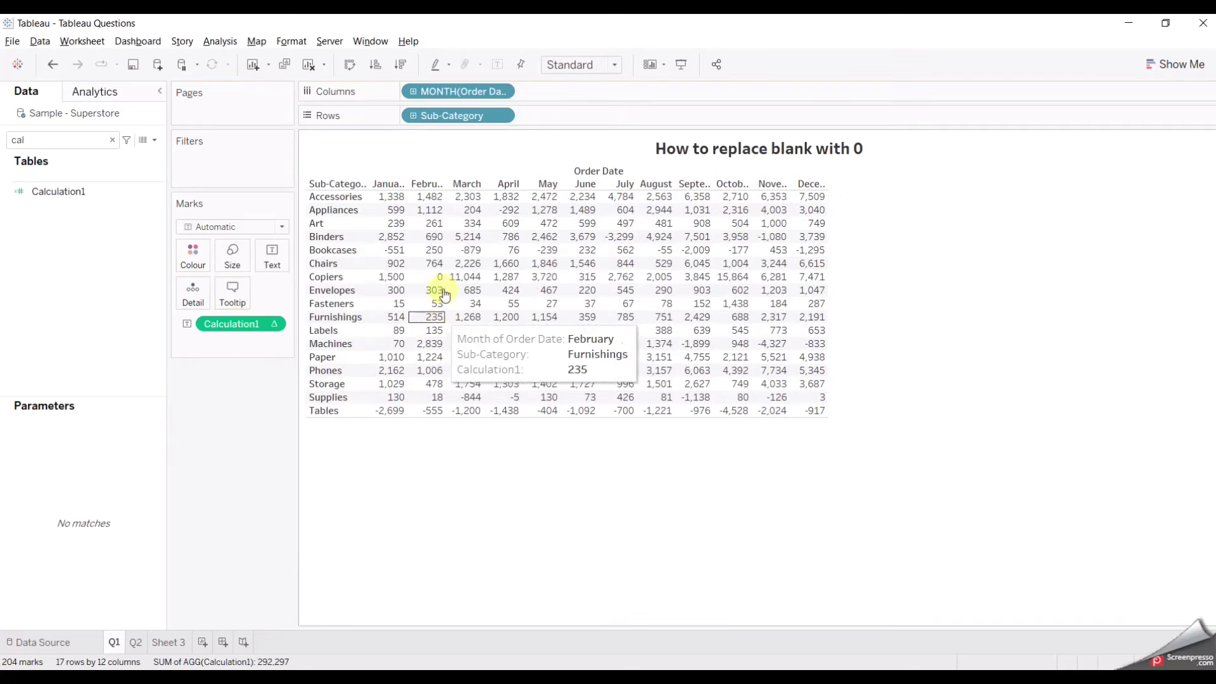
mouse_move(430, 282)
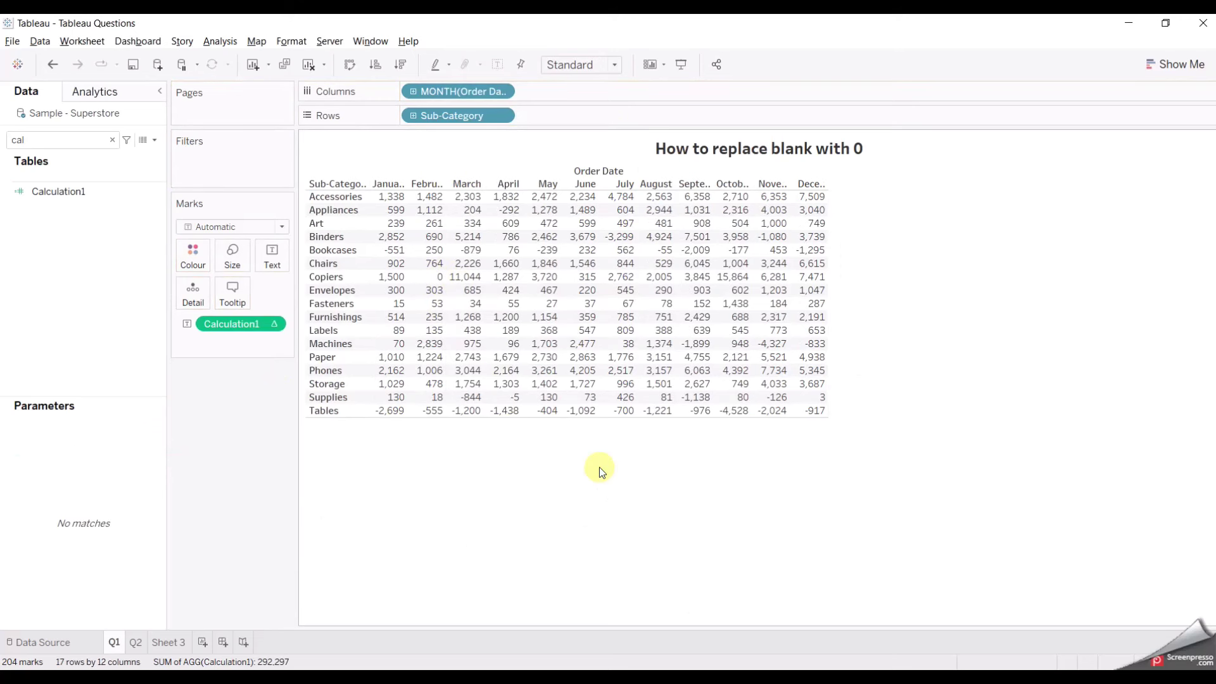
click(137, 642)
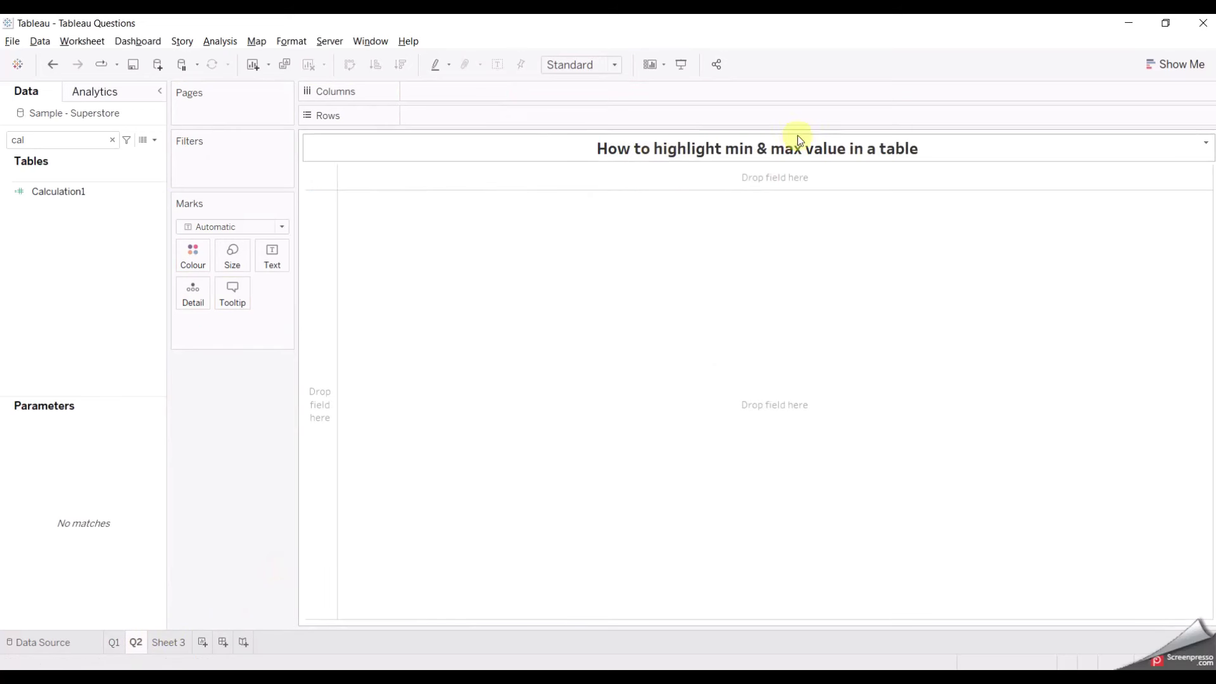
- Clear the 'cal' field search and return to sheet Q1
click(113, 140)
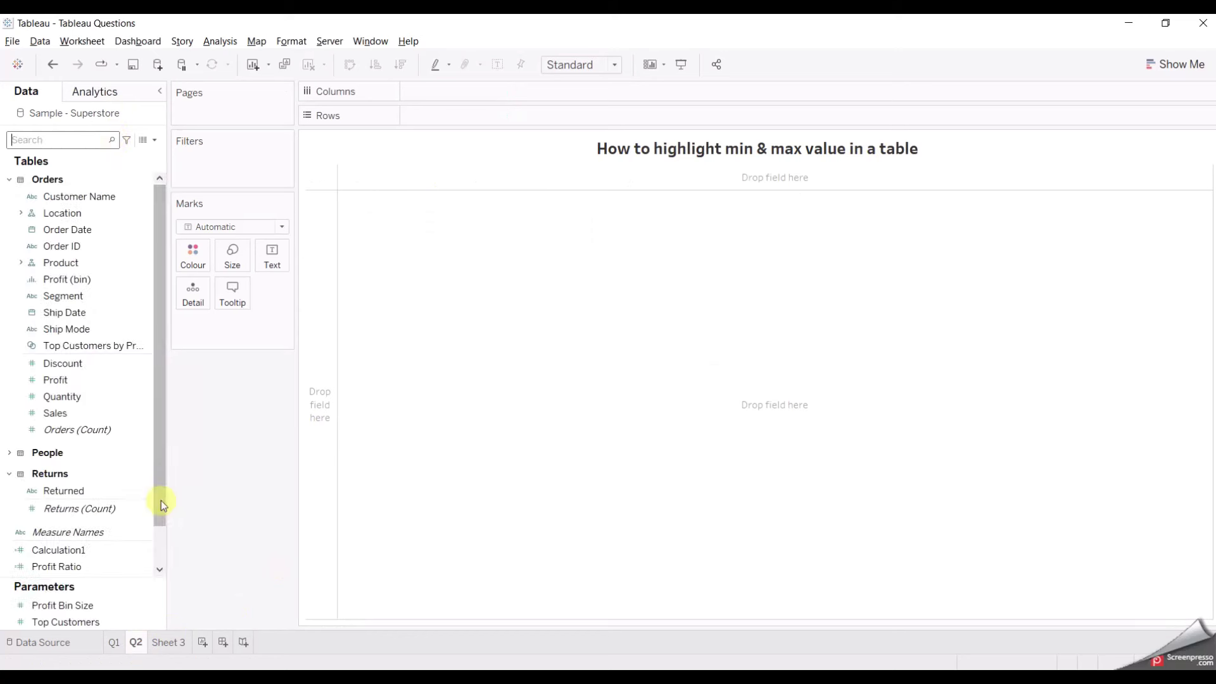
click(114, 642)
- Duplicate sheet Q1 into Q1 (2), carrying over the Calculation1 crosstab with zeros
right_click(116, 644)
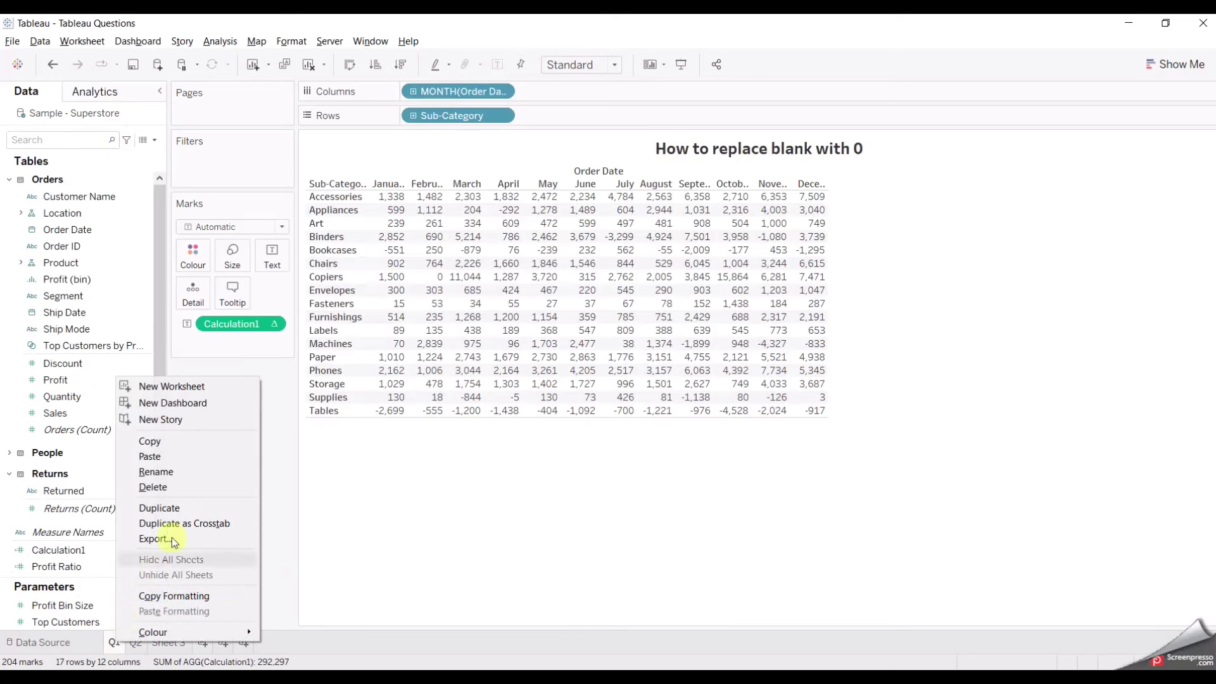
click(184, 510)
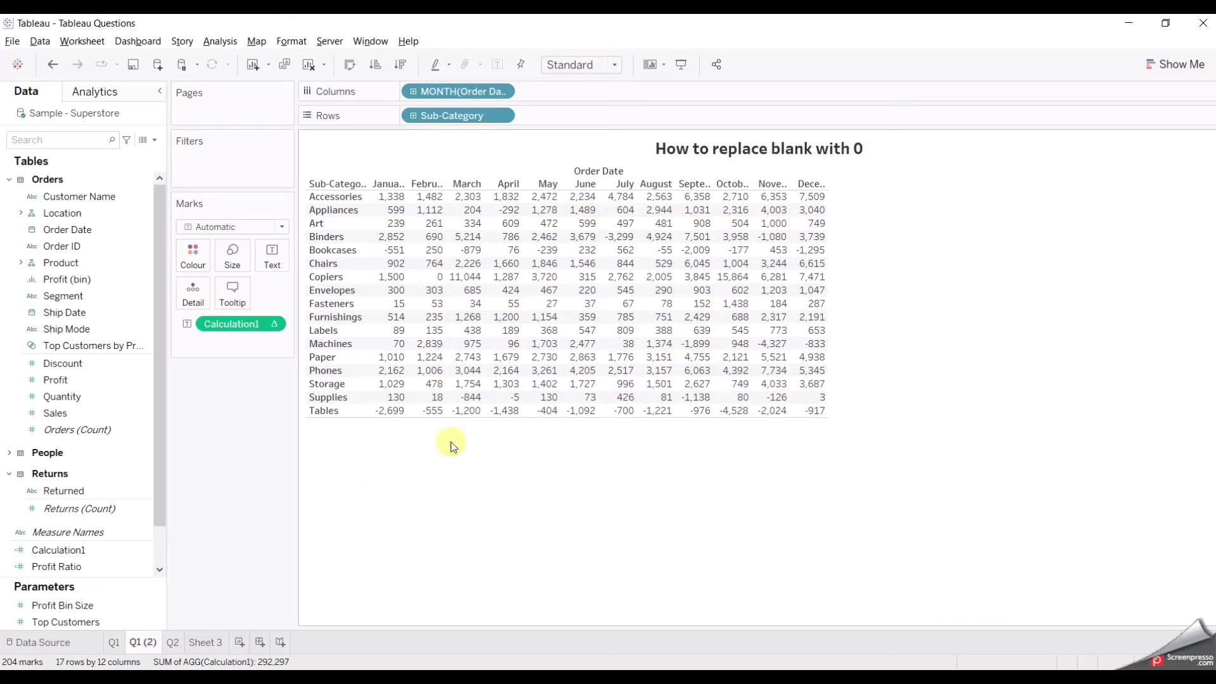
- Create a new calculated field and start its formula with IF SUM([Profit])
click(155, 140)
click(133, 155)
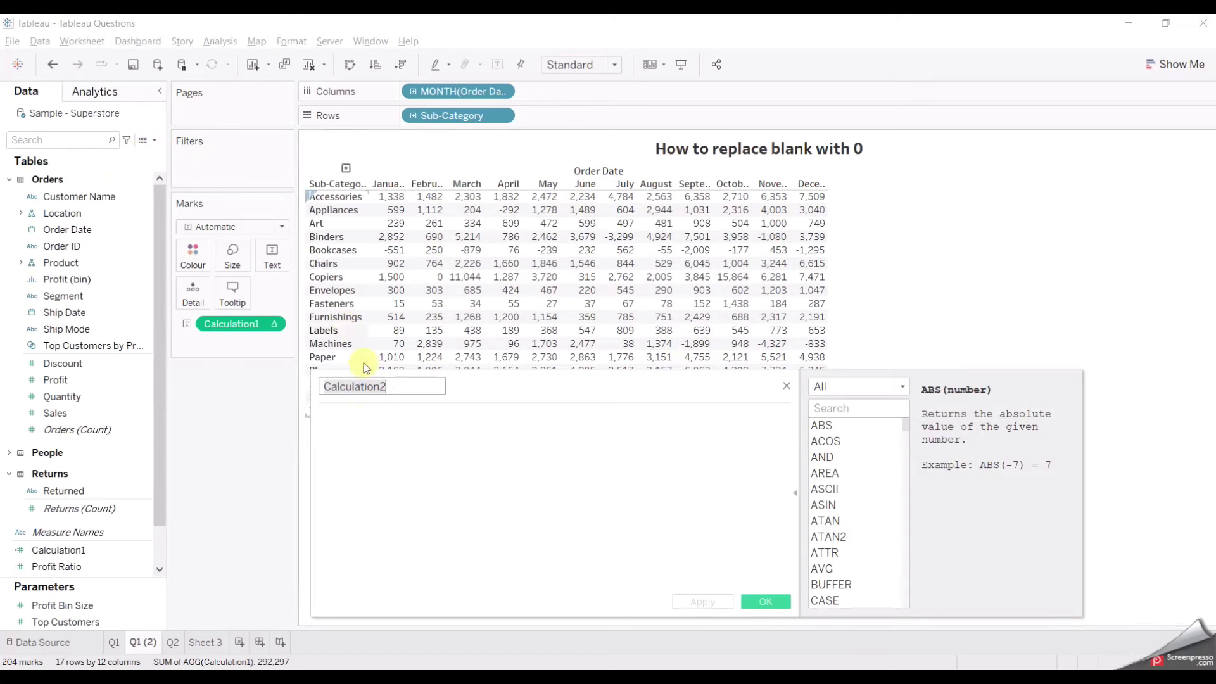
click(362, 419)
text(sum)
key(BackSpace)
key(BackSpace)
key(BackSpace)
text(IF su)
key(Return)
text(pro)
key(Down)
key(Return)
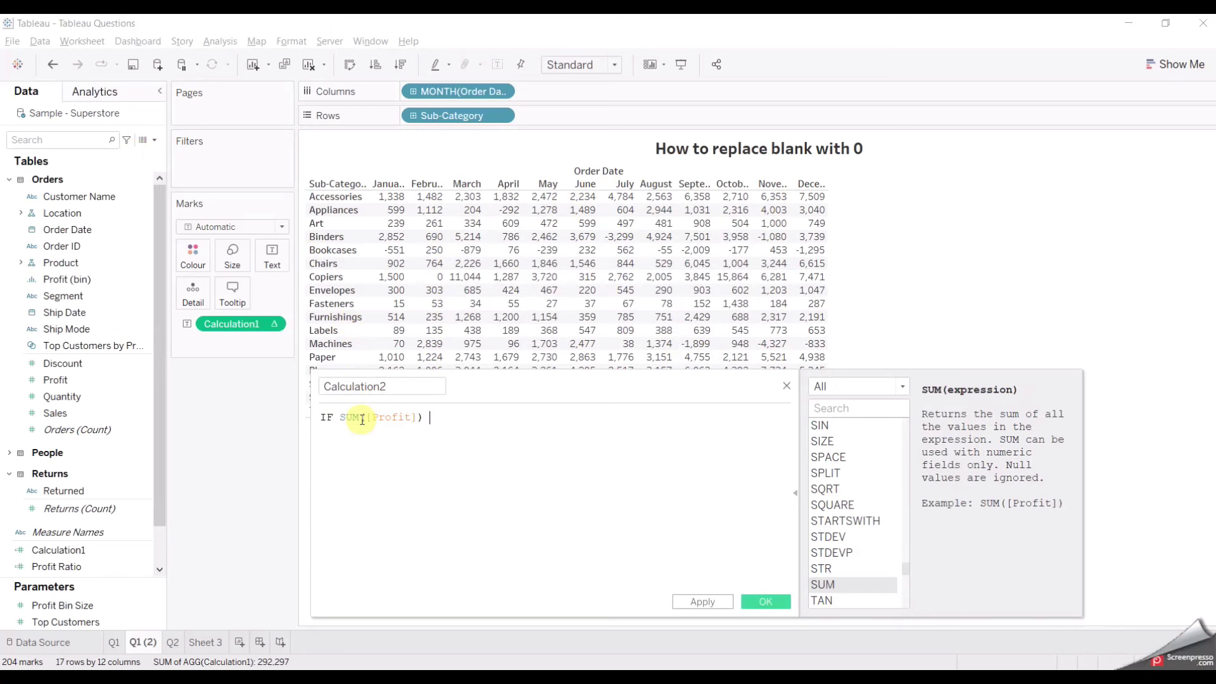
- Compare it to WINDOW_MAX(SUM([Profit])) and return "Max Value" when equal
text(= win)
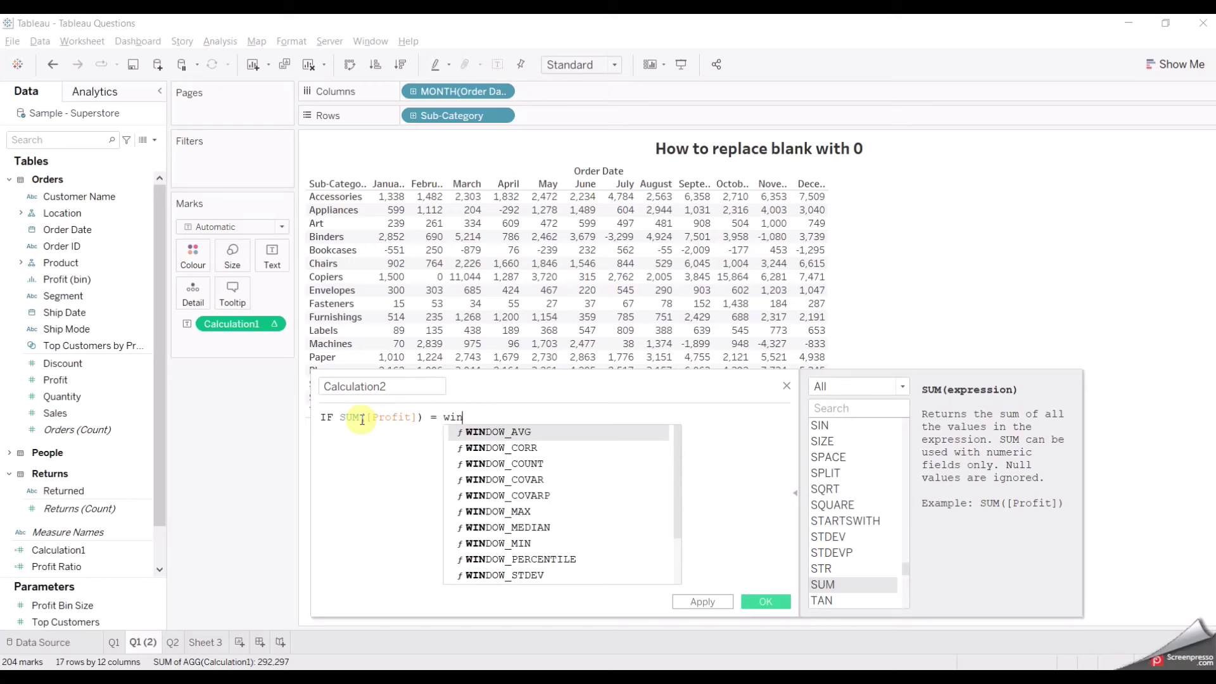
text(dow)
key(Down)
key(Down)
key(Down)
key(Down)
key(Down)
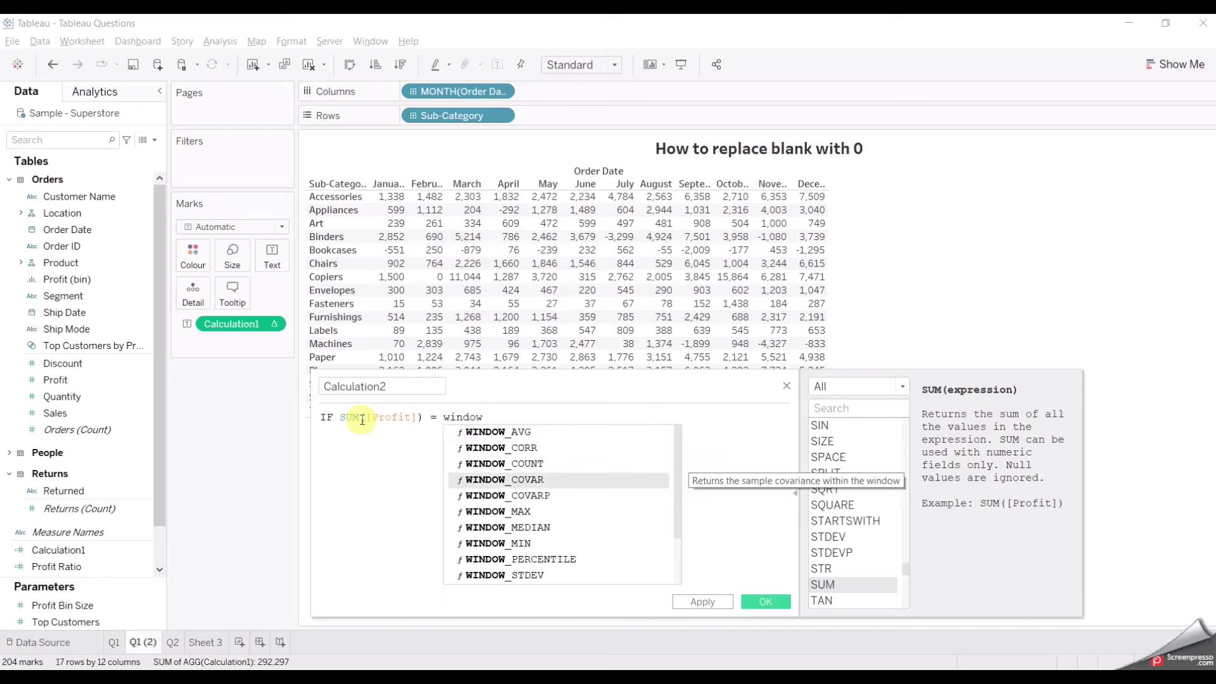
key(Return)
text(sum)
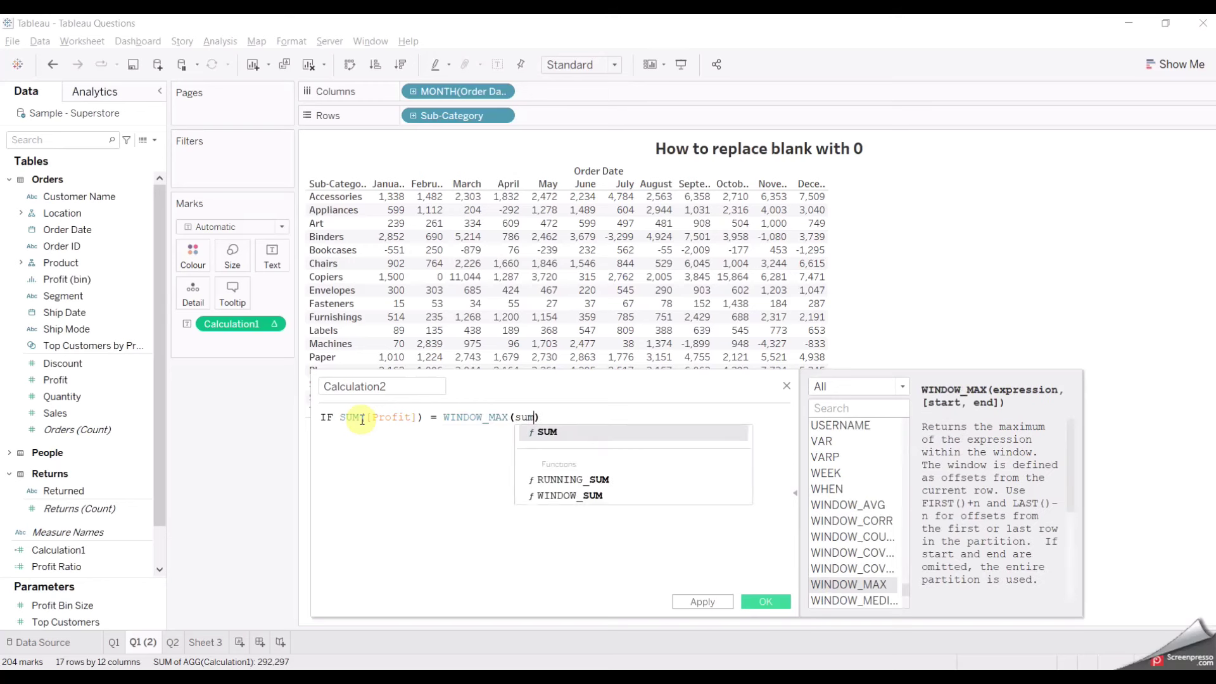
key(Return)
text(pro)
key(Down)
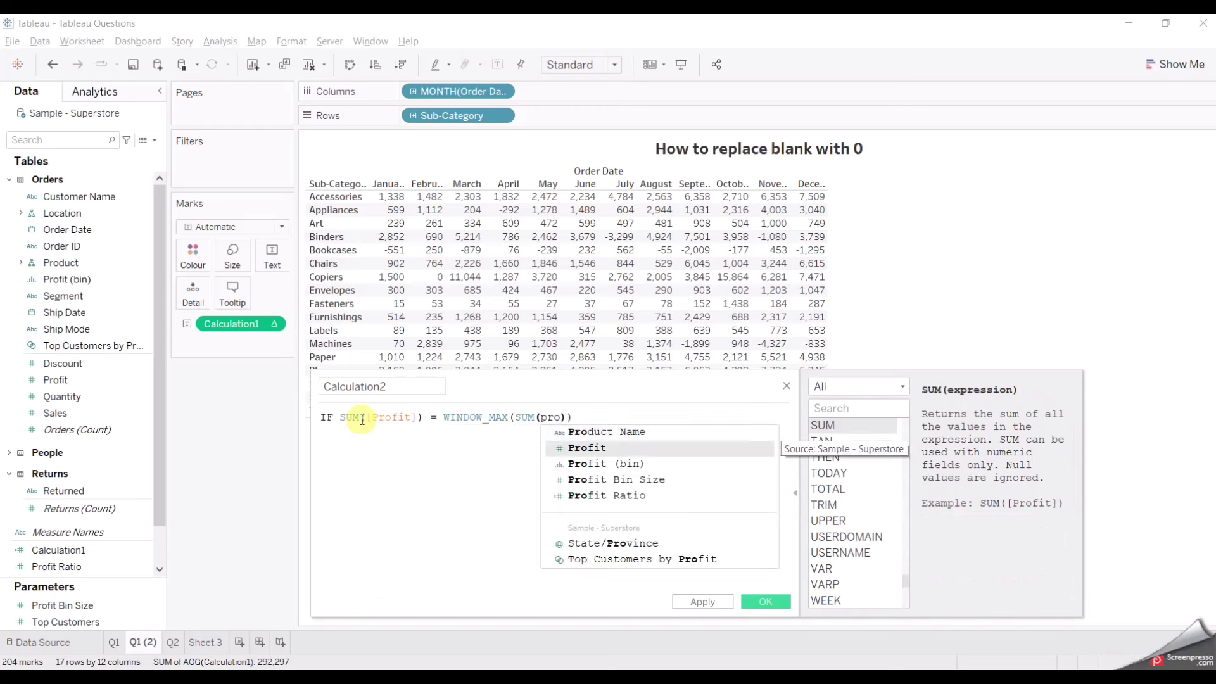
key(Return)
key(Right)
text(THEN)
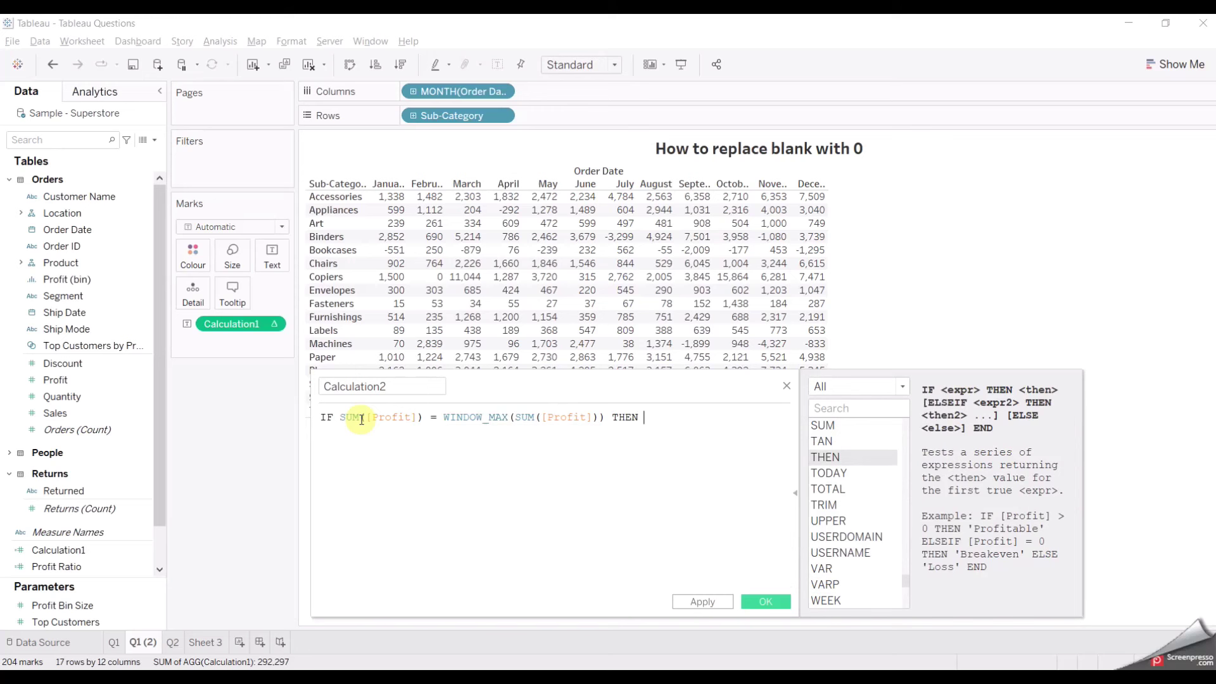
text( "M)
key(Return)
- Add an ELSEIF condition comparing SUM([Profit]) to WINDOW_MIN
text(els)
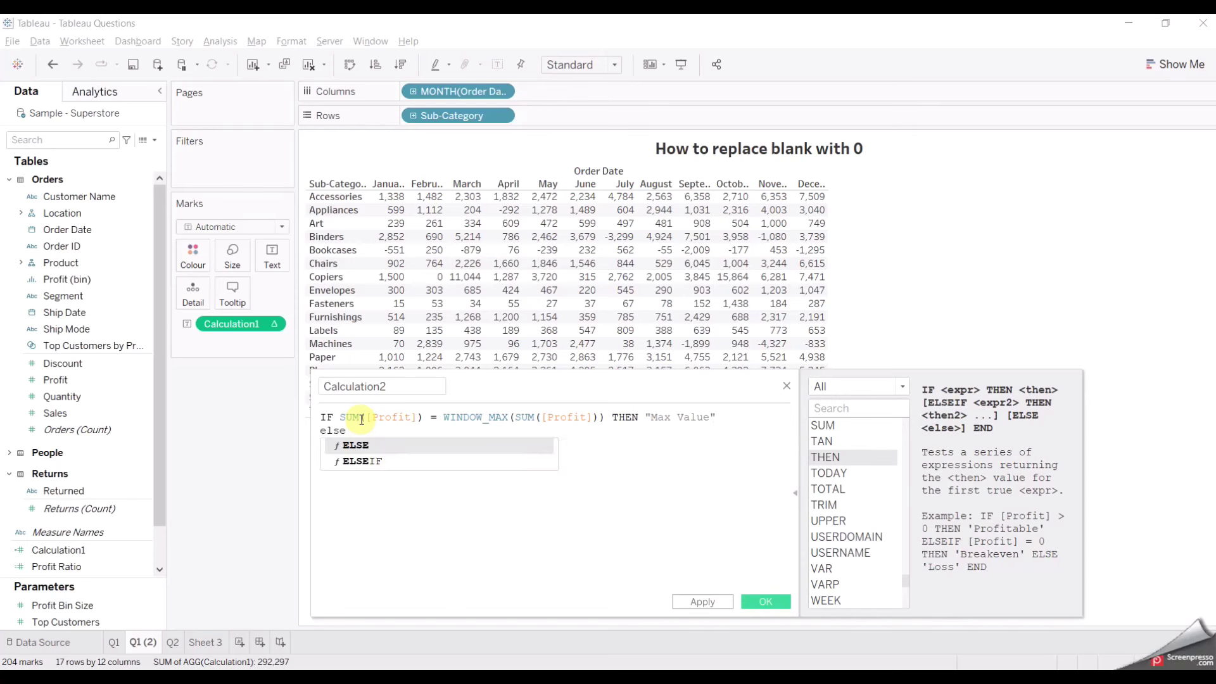
text(e)
key(Down)
key(Return)
text(su)
key(Return)
text(pro)
key(Down)
key(Return)
text() = wind)
key(Down)
key(Down)
key(Down)
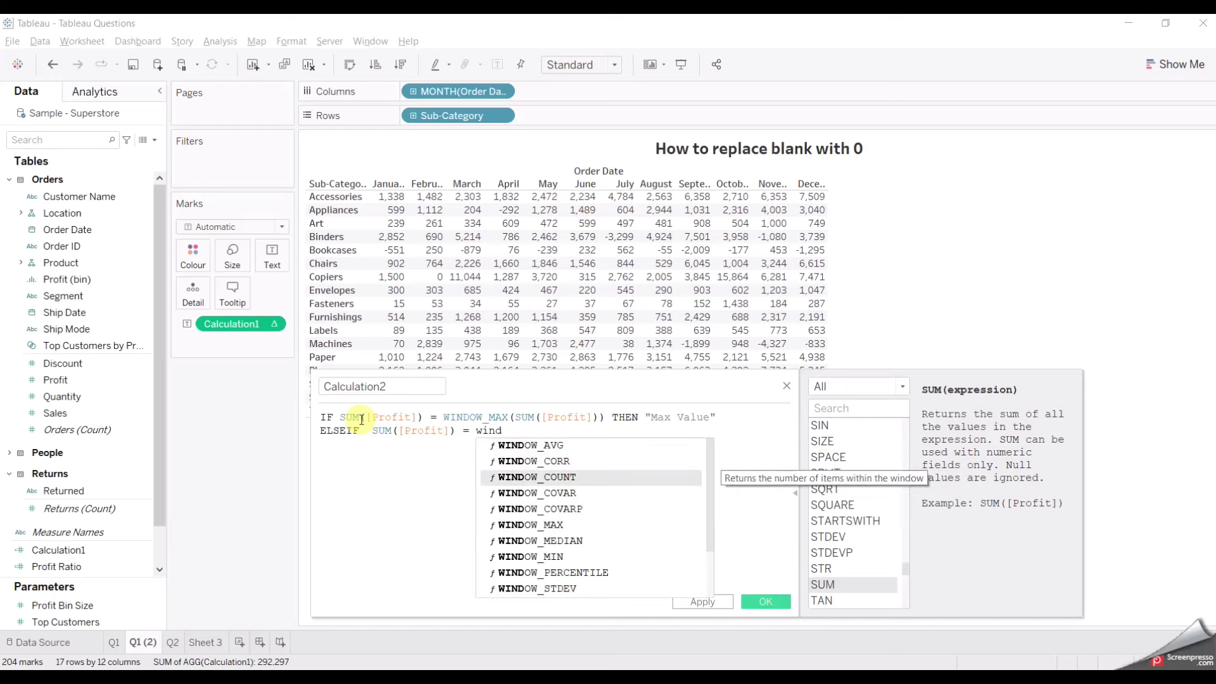
key(Down)
key(Down)
key(Down)
key(Down)
key(Return)
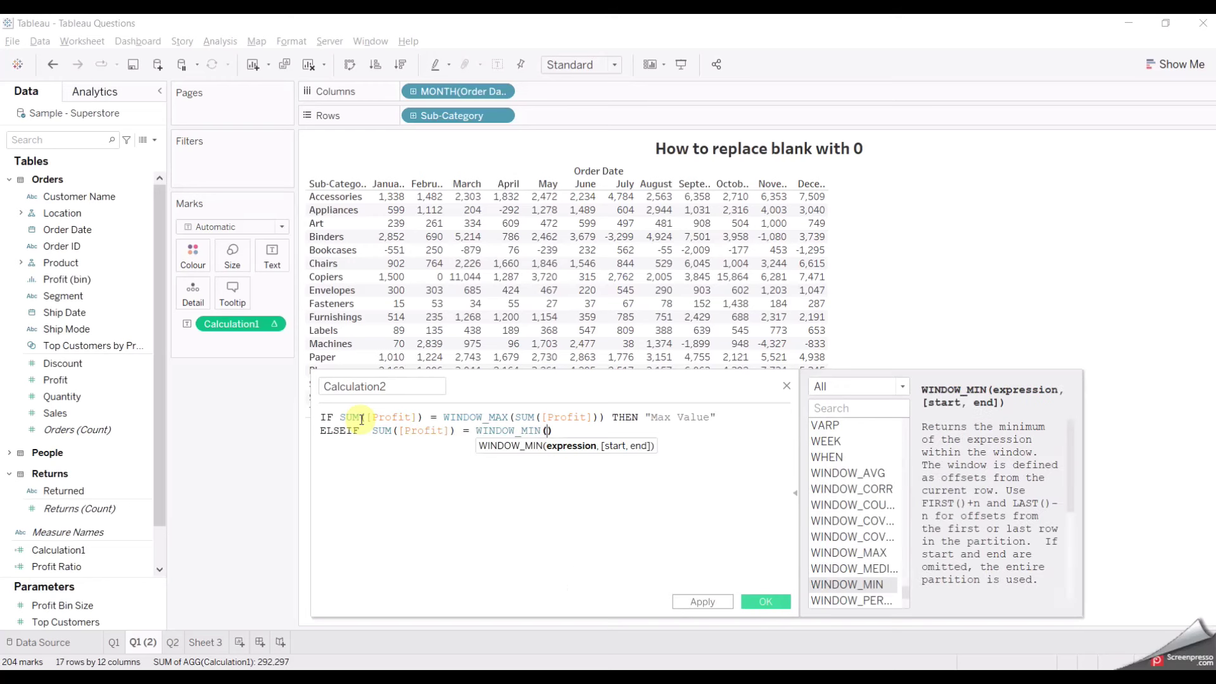
- Finish with WINDOW_MIN(SUM([Profit])) THEN "Min Value" ELSE "Others" END
text(sum)
key(Return)
text(pro)
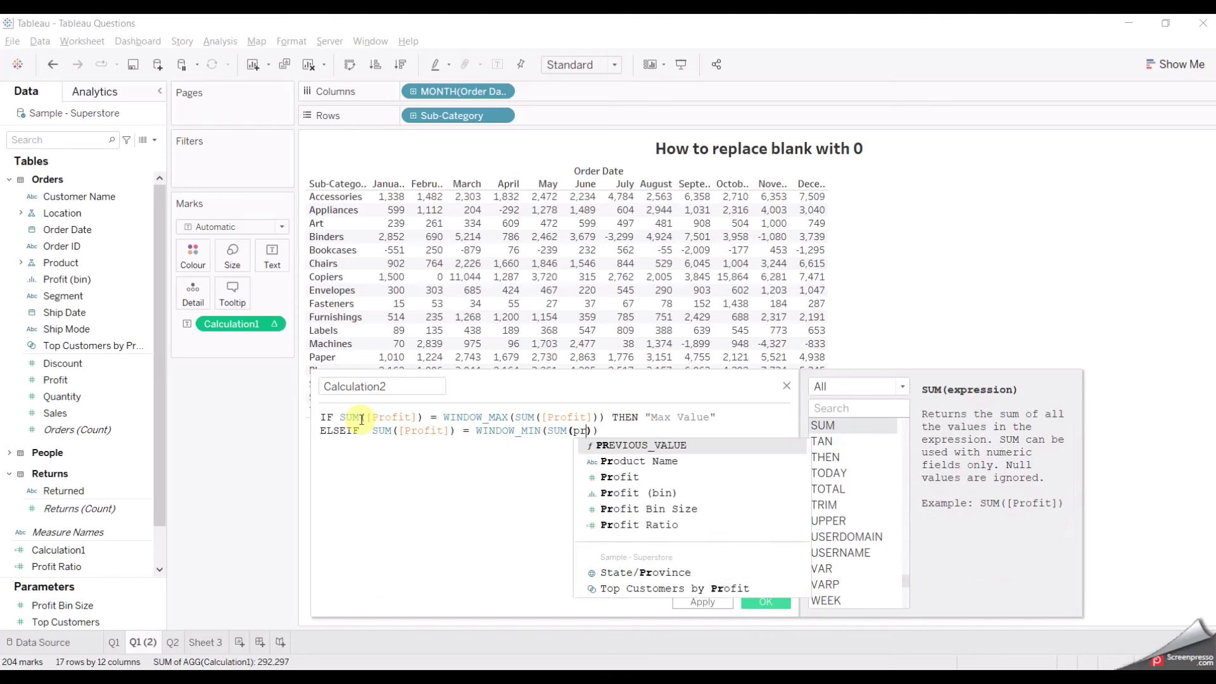
key(Down)
key(Return)
key(End)
text(the)
key(Return)
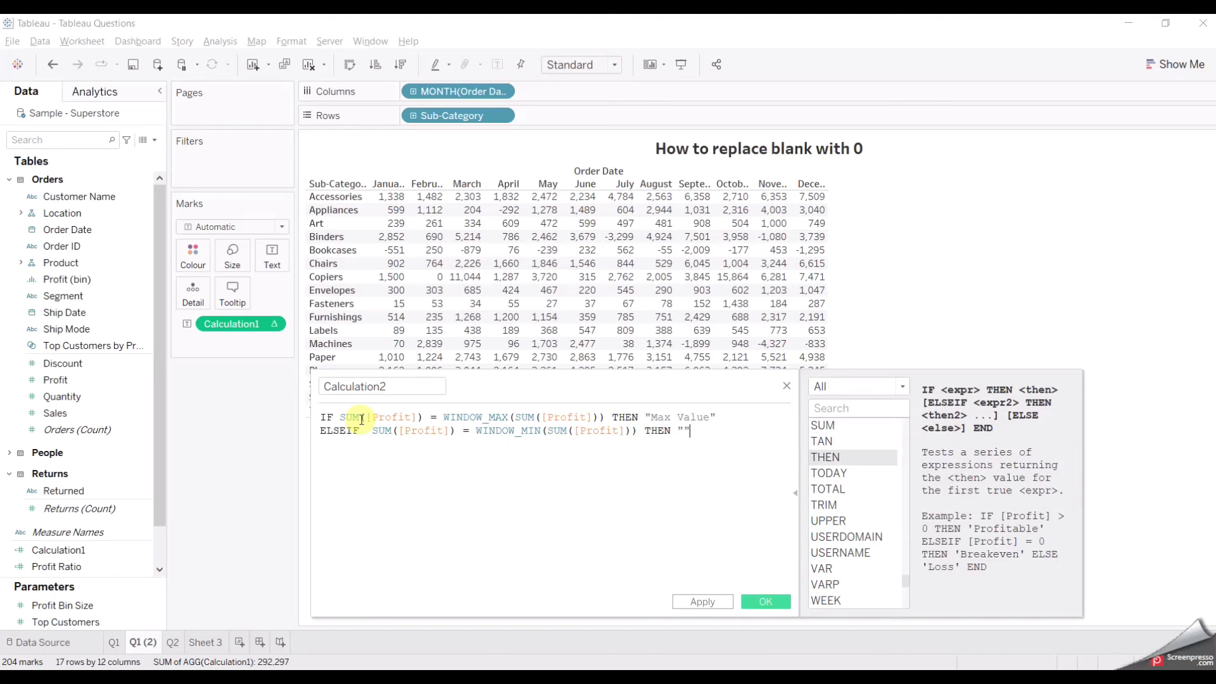
text(Min Value)
key(Return)
text(ELSE)
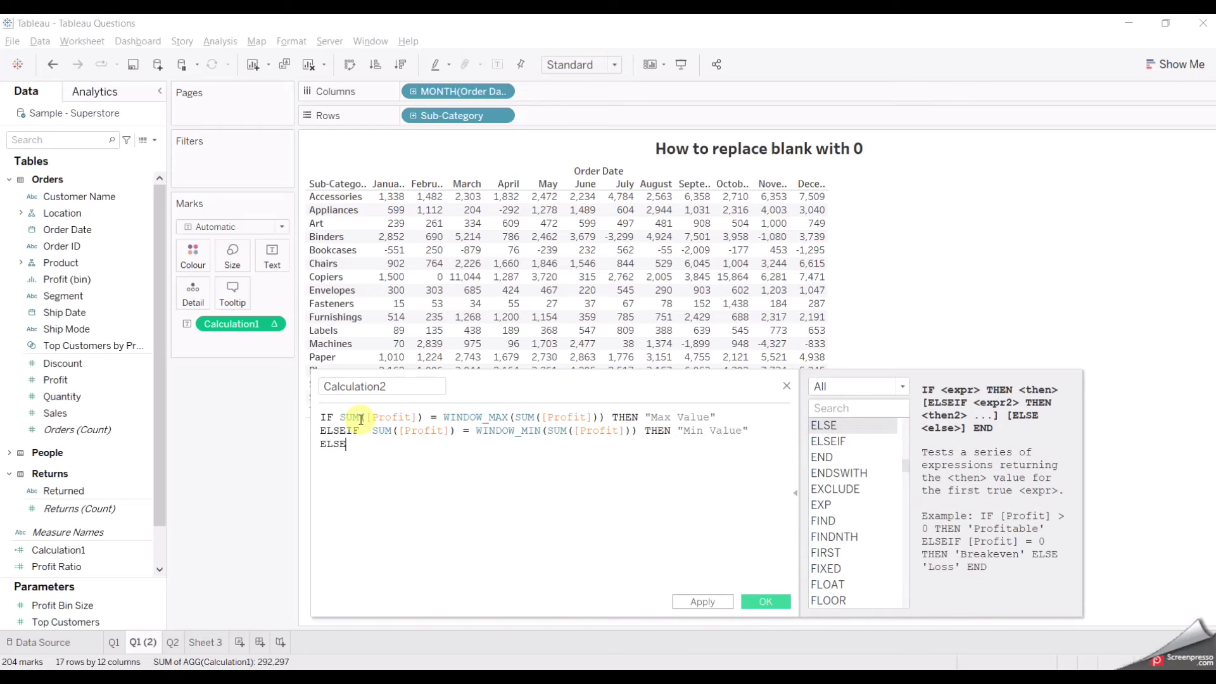
text( "Others" )
text(END)
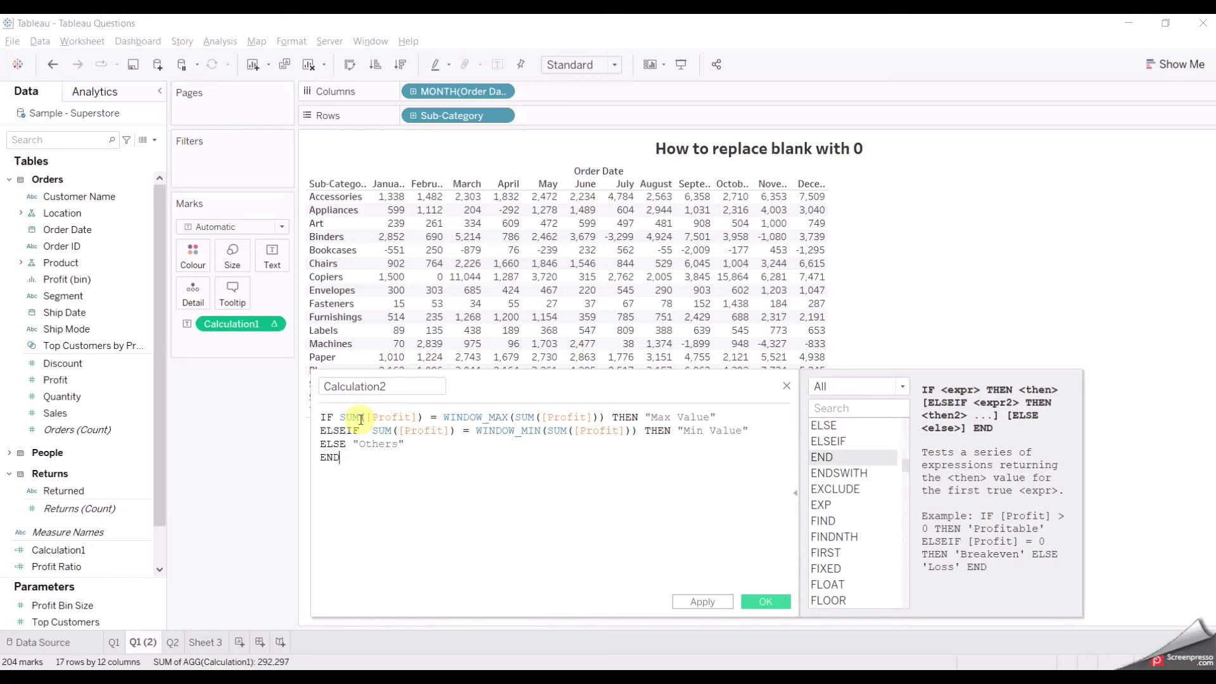
double_click(403, 388)
- Name the calculation 'min/max value' and view the WINDOW_MAX and WINDOW_MIN help
text(min/max value)
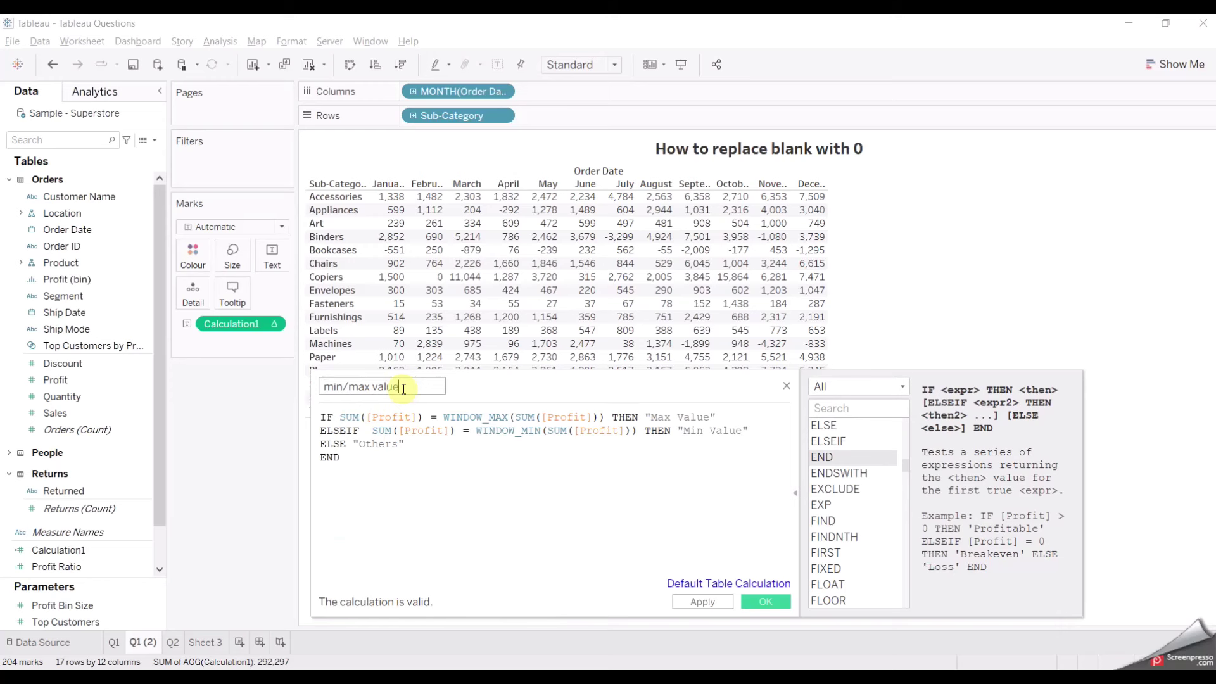
click(484, 420)
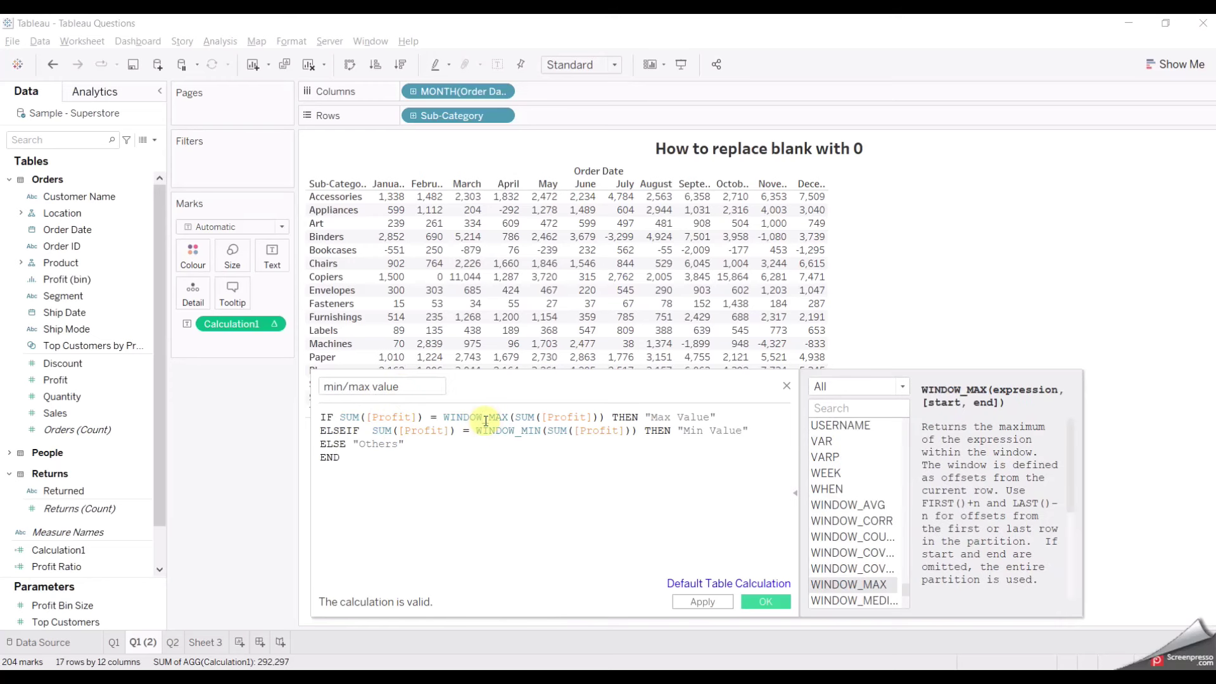
click(523, 434)
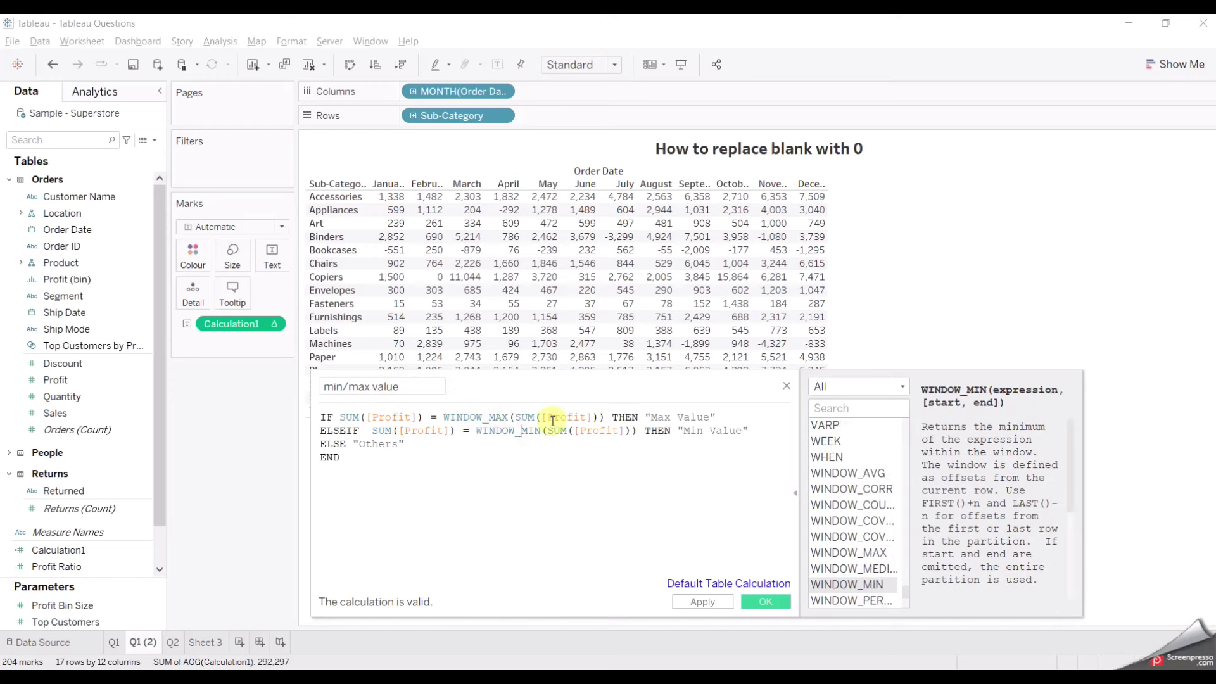
drag(599, 389, 640, 428)
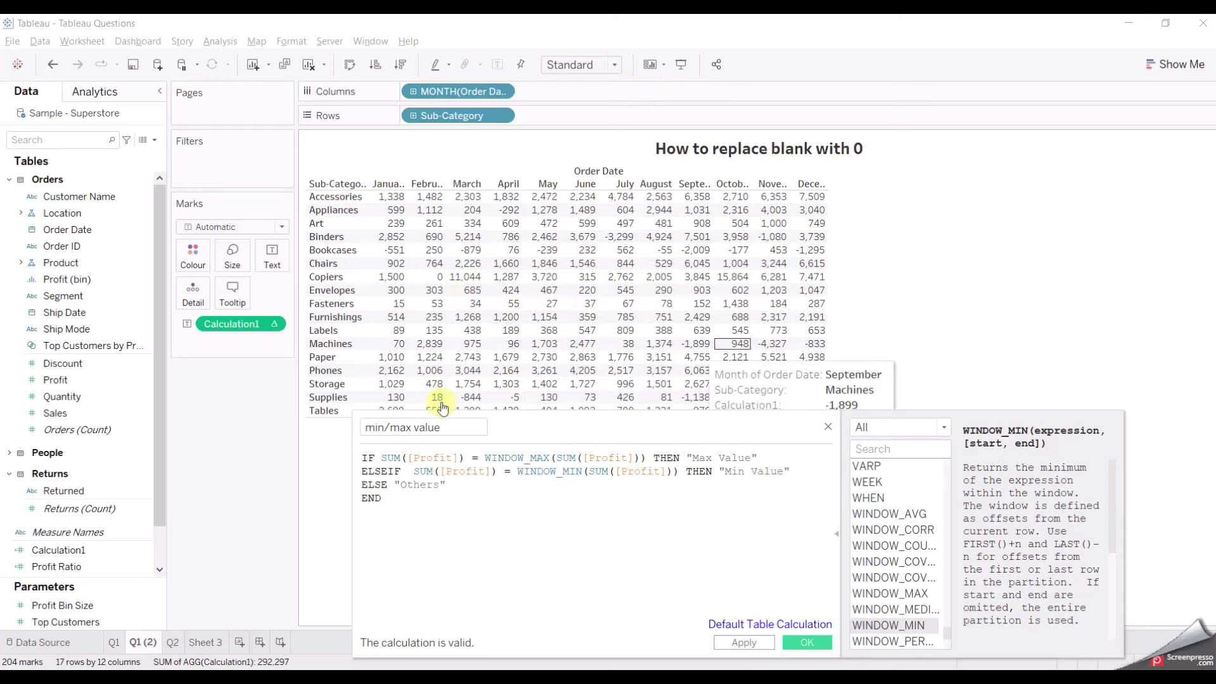
- Review the formula's WINDOW_MIN, Profit, SUM and WINDOW_MAX parts for correctness
click(578, 473)
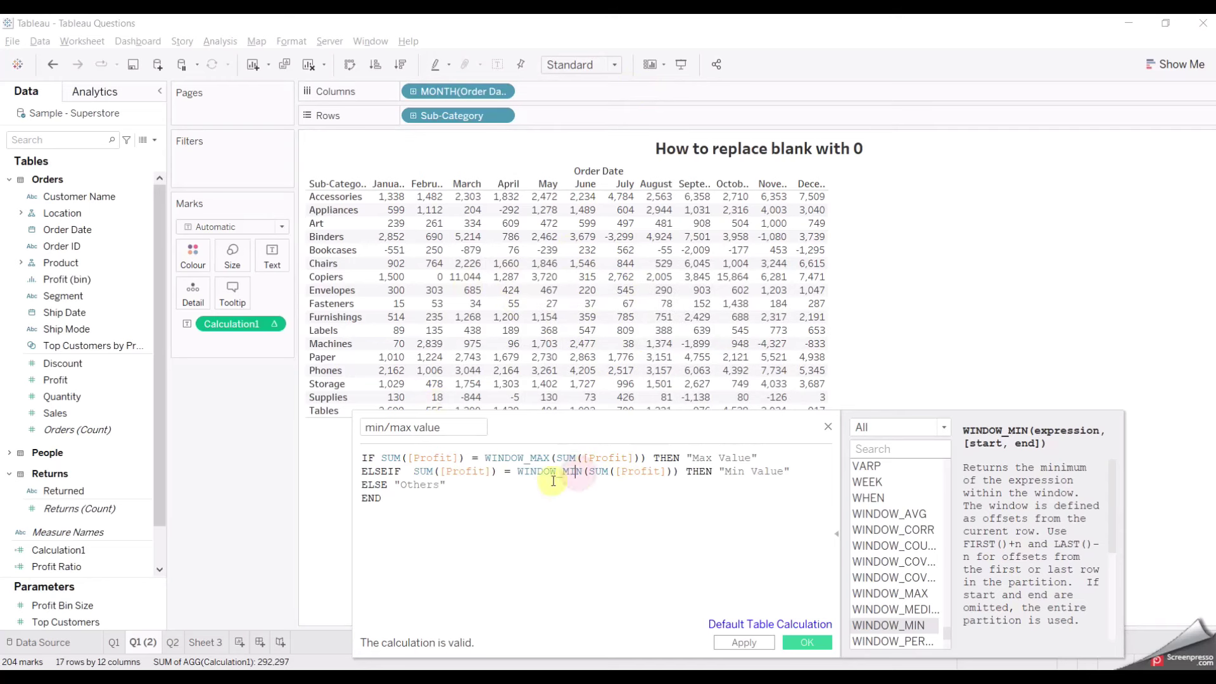
click(454, 478)
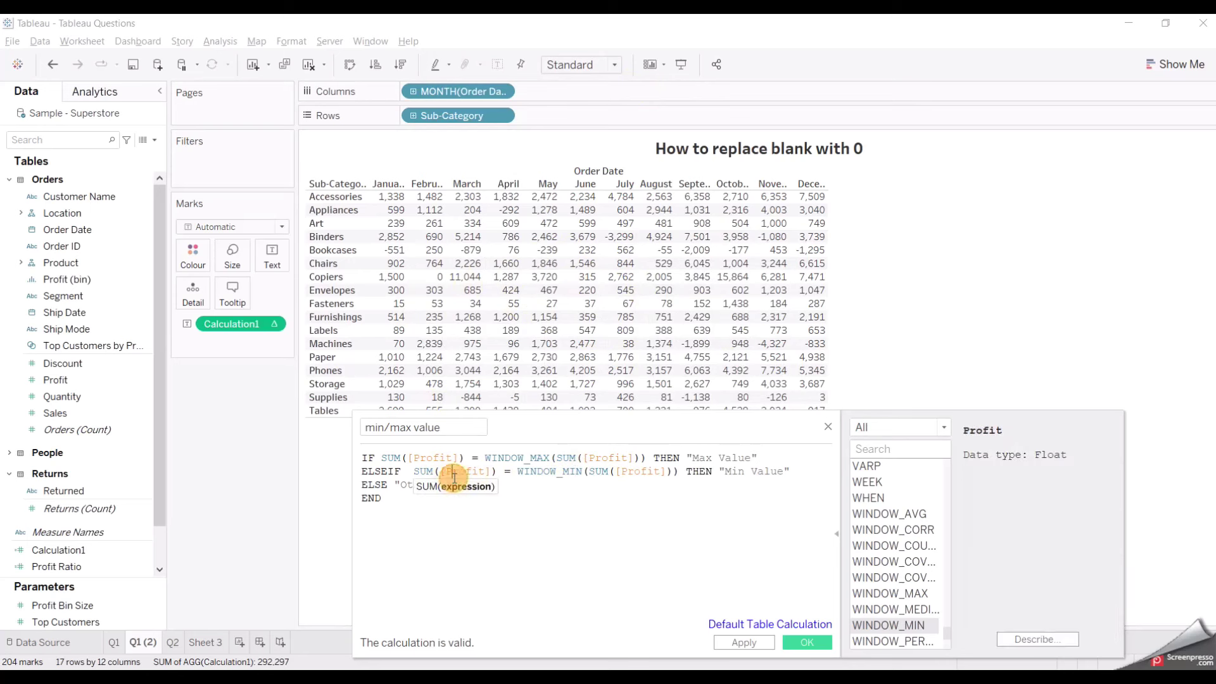
click(579, 473)
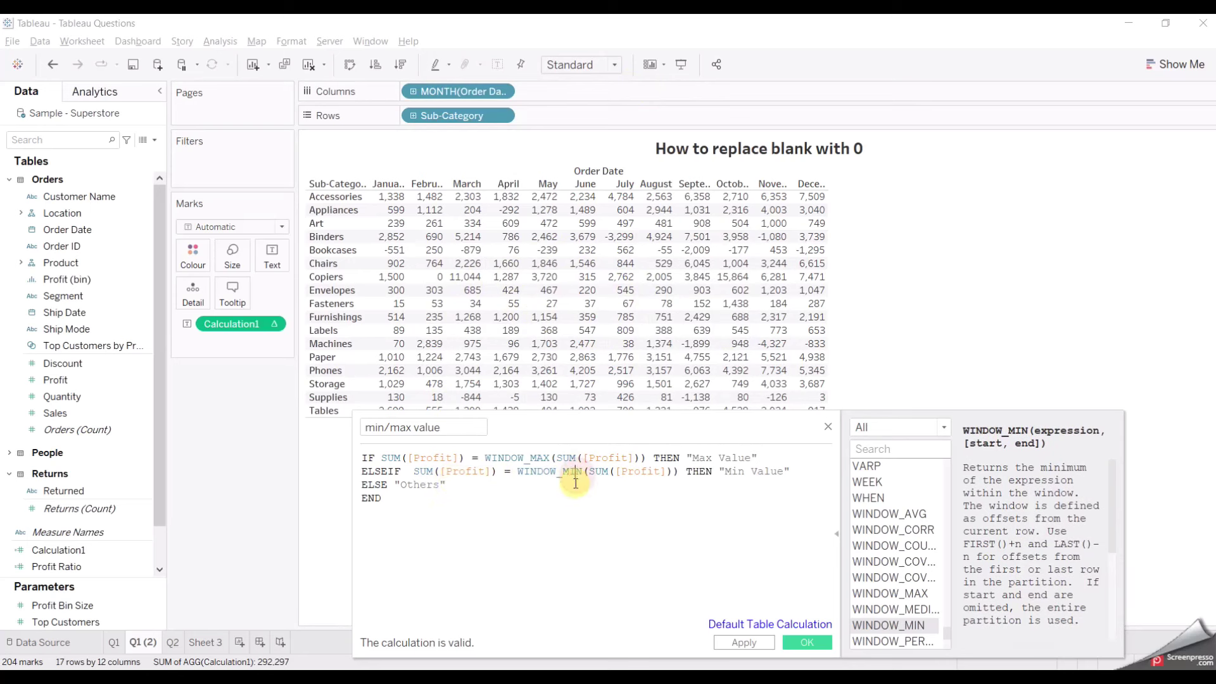
click(454, 474)
click(744, 484)
click(431, 461)
click(541, 457)
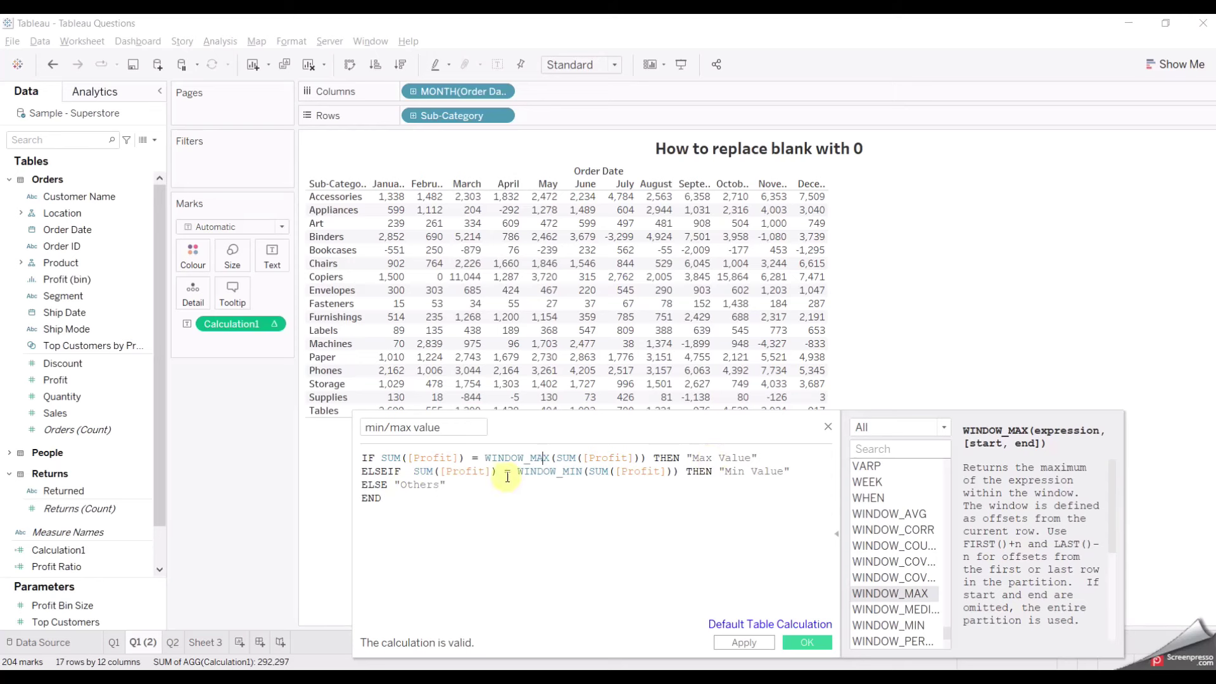
drag(581, 430, 576, 340)
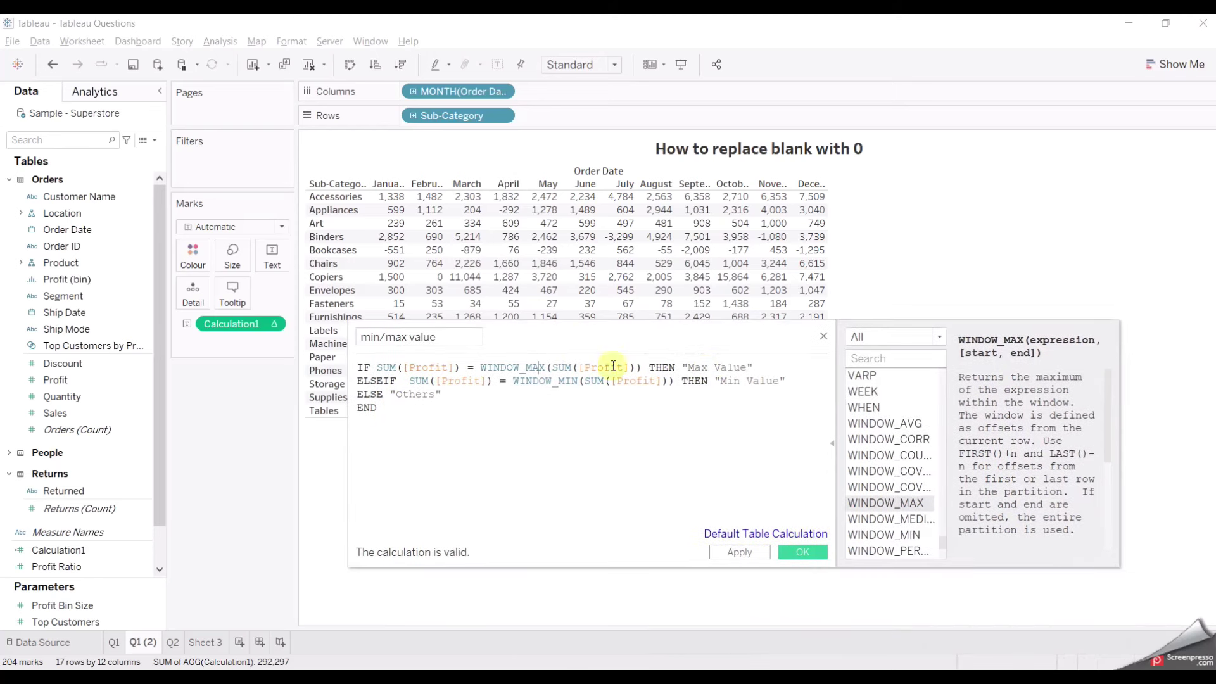
- Save the calculation and place min/max value on Colour for the profit table
click(805, 553)
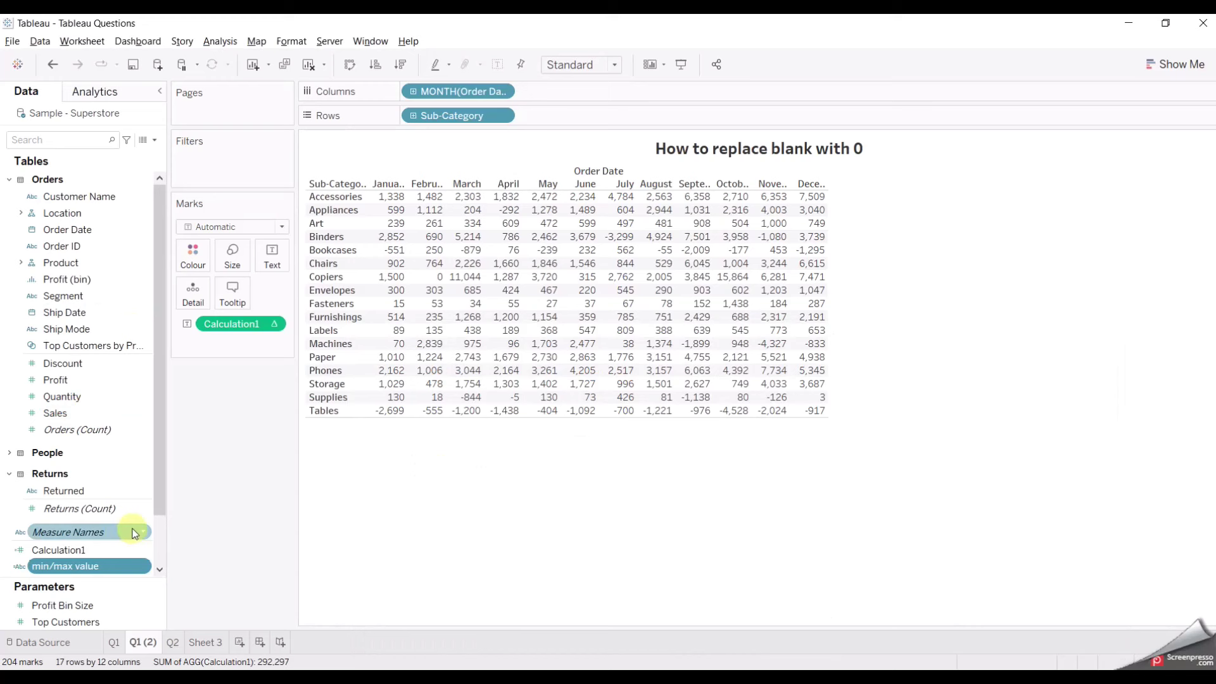
drag(101, 565, 198, 252)
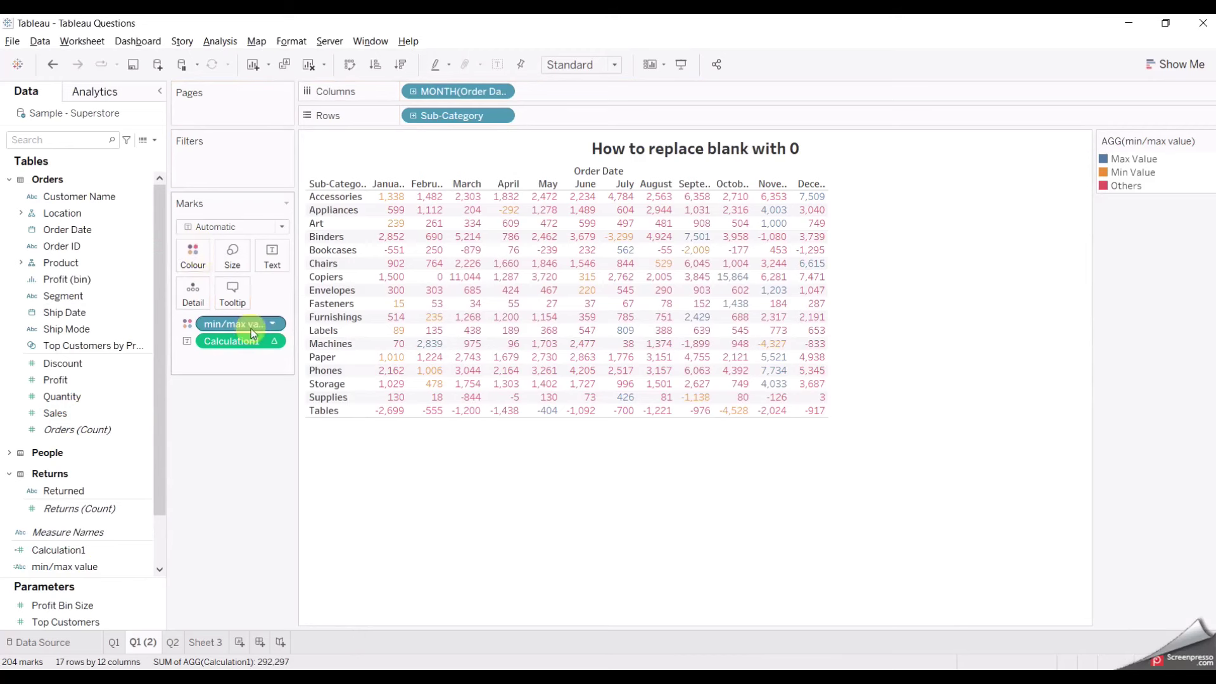
click(193, 253)
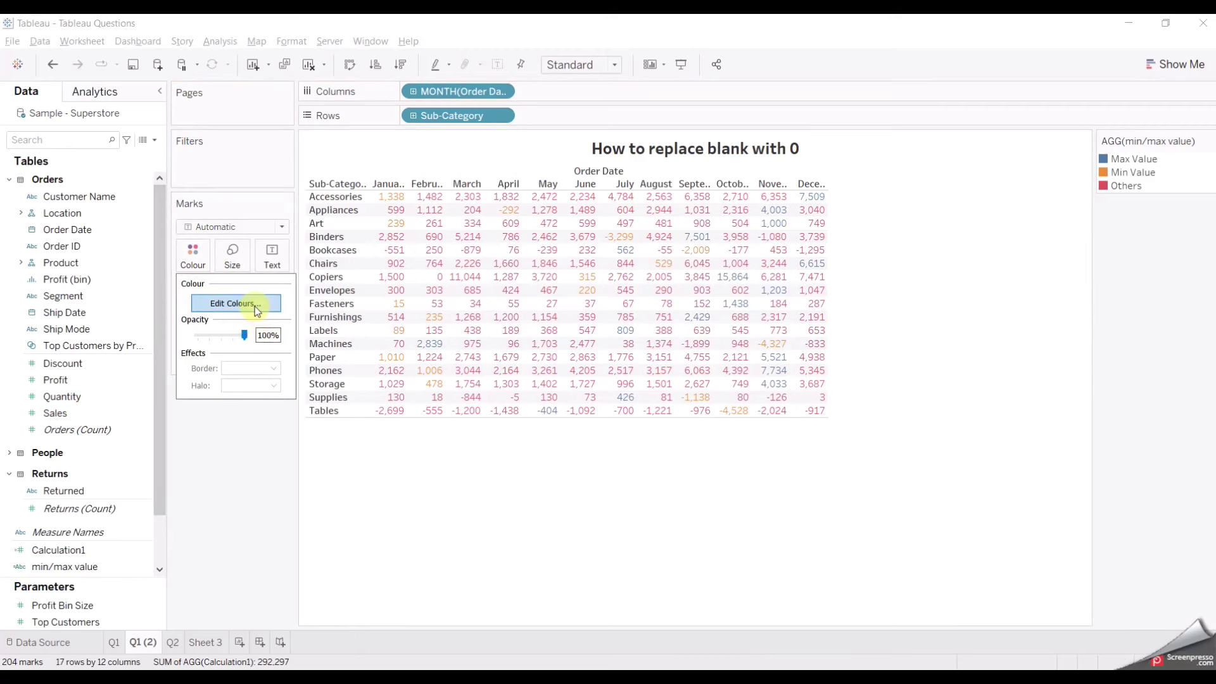
click(252, 304)
- Assign Max Value green, Min Value red and Others light grey
click(472, 244)
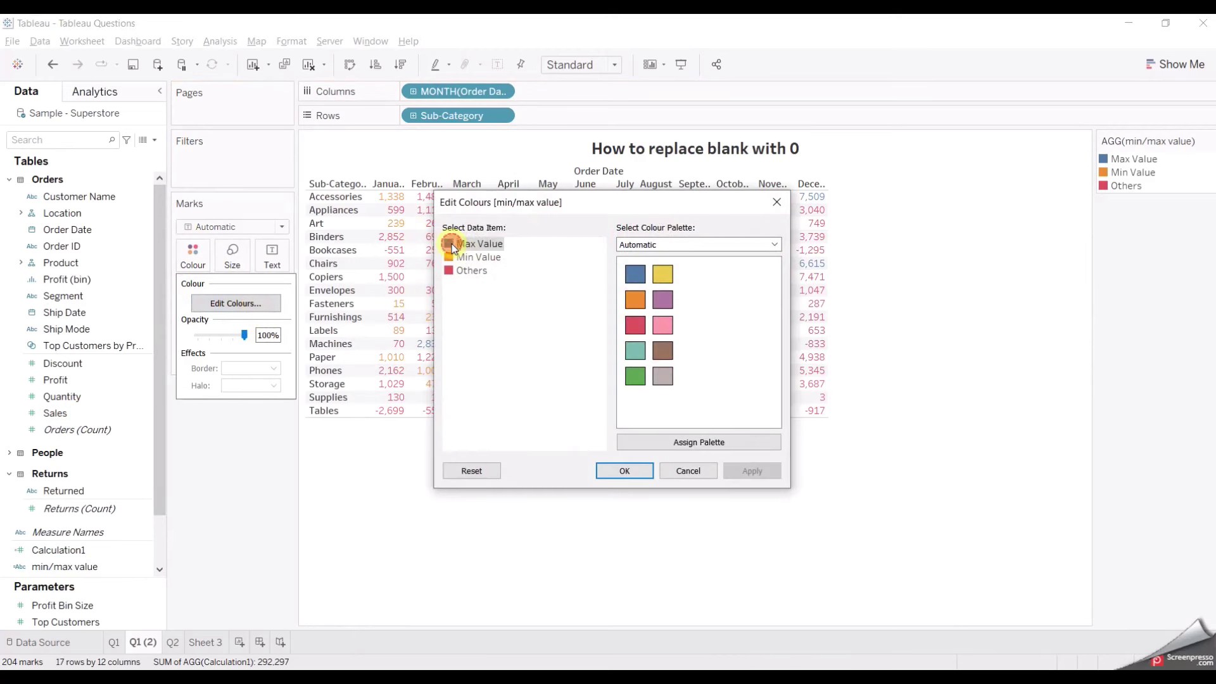
click(635, 376)
click(481, 257)
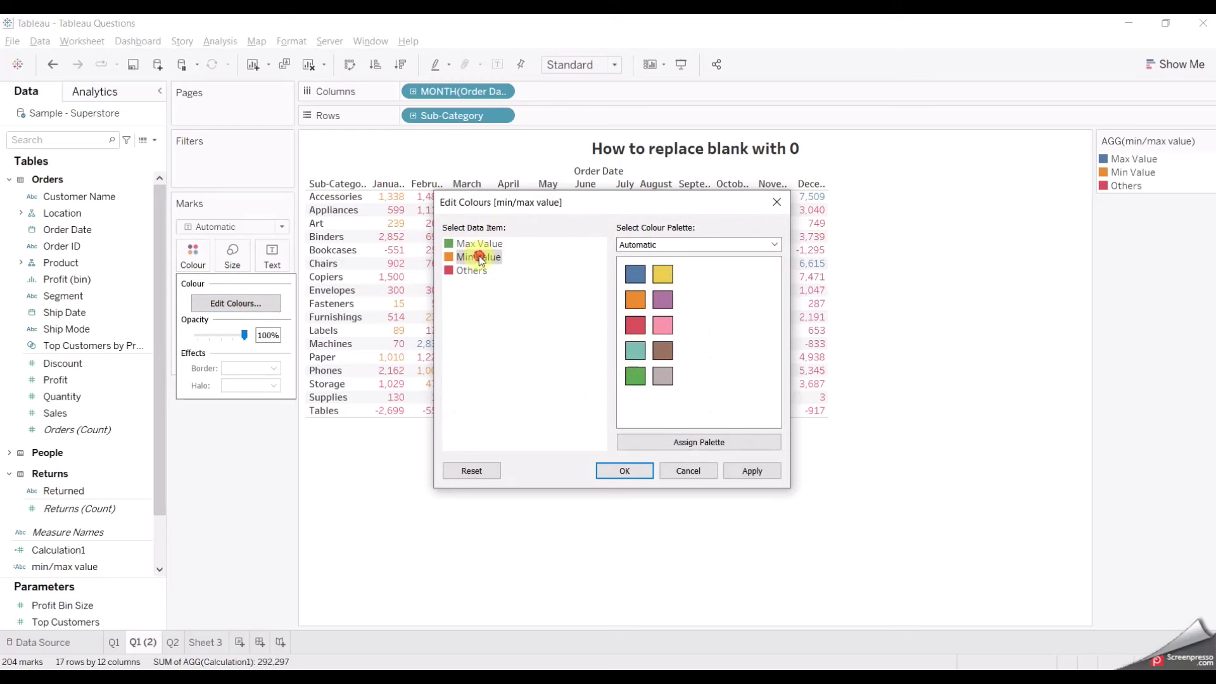
click(635, 325)
click(476, 271)
click(659, 379)
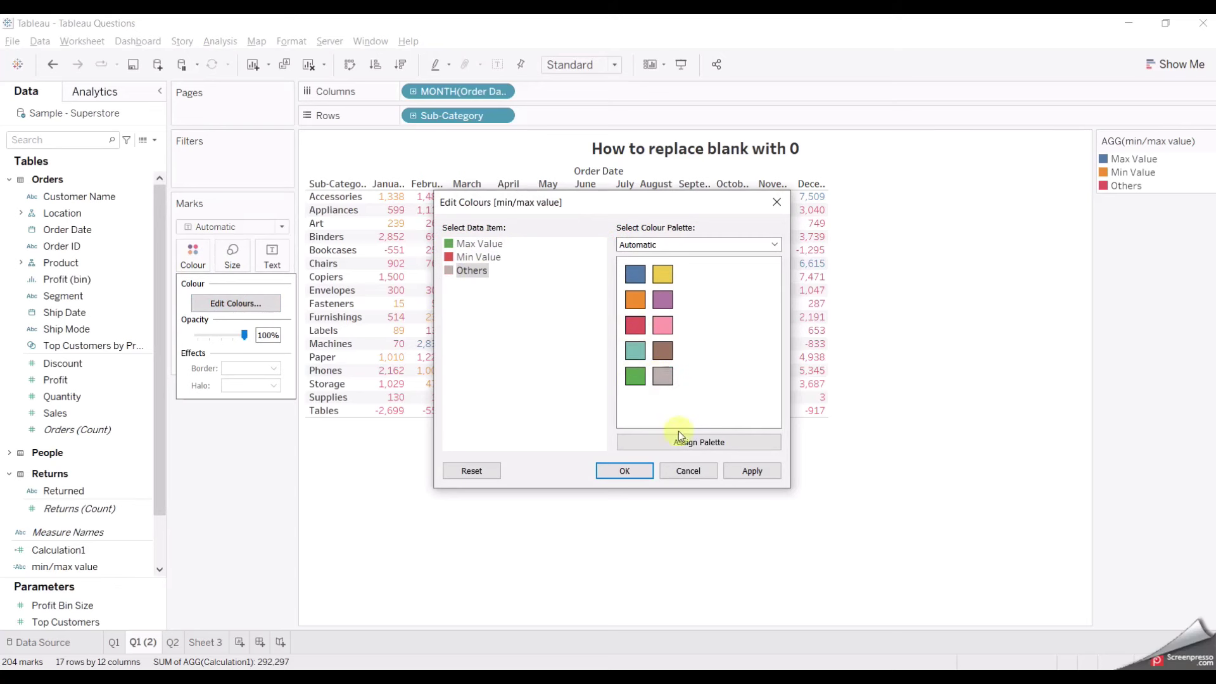
click(625, 471)
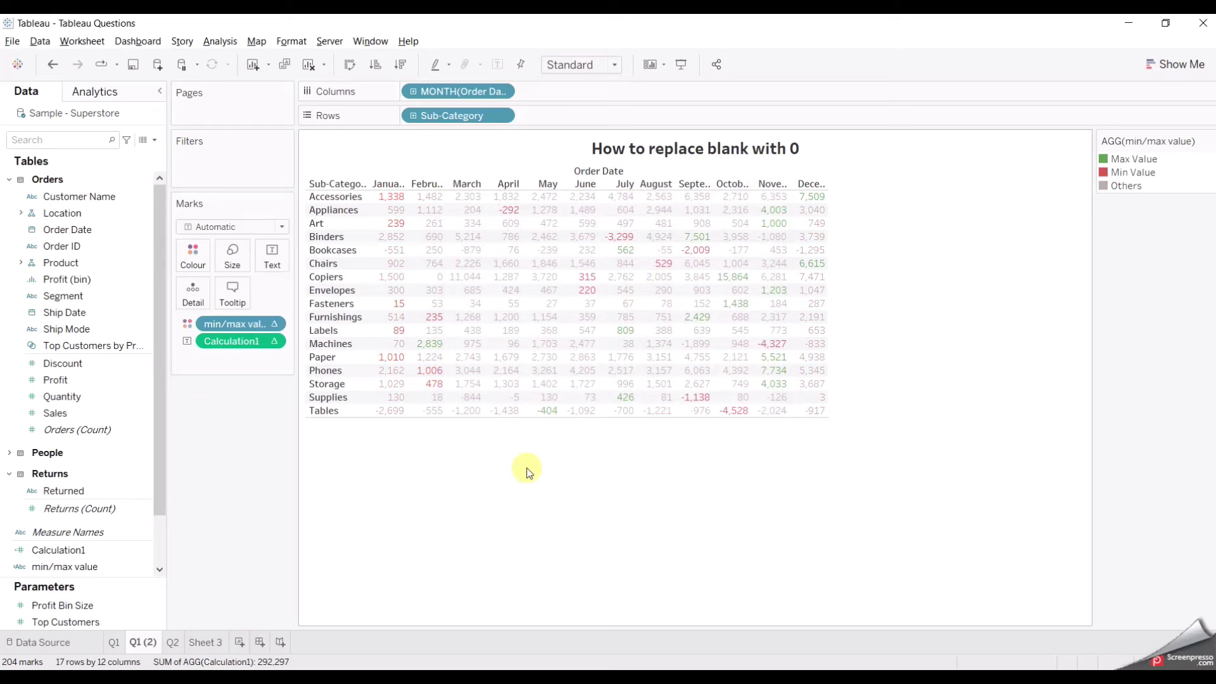
- Check cell tooltips, then bring up Compute Using options for the min/max value pill
mouse_move(397, 203)
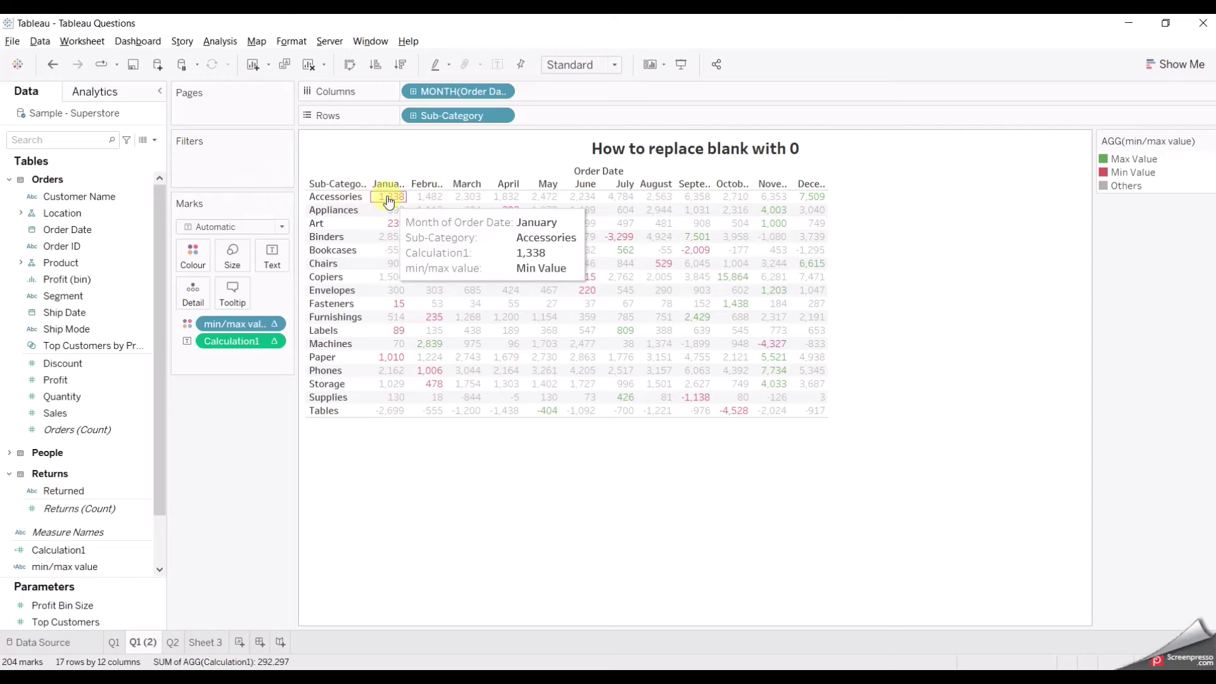
mouse_move(810, 200)
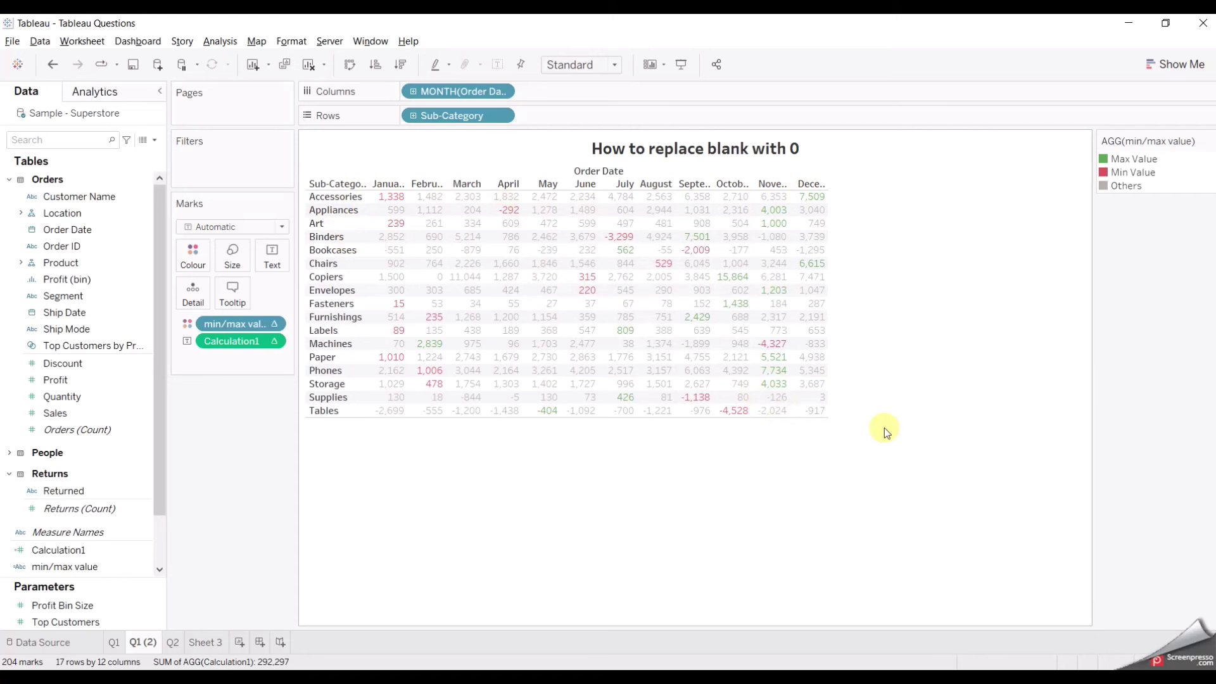
click(273, 323)
mouse_move(382, 461)
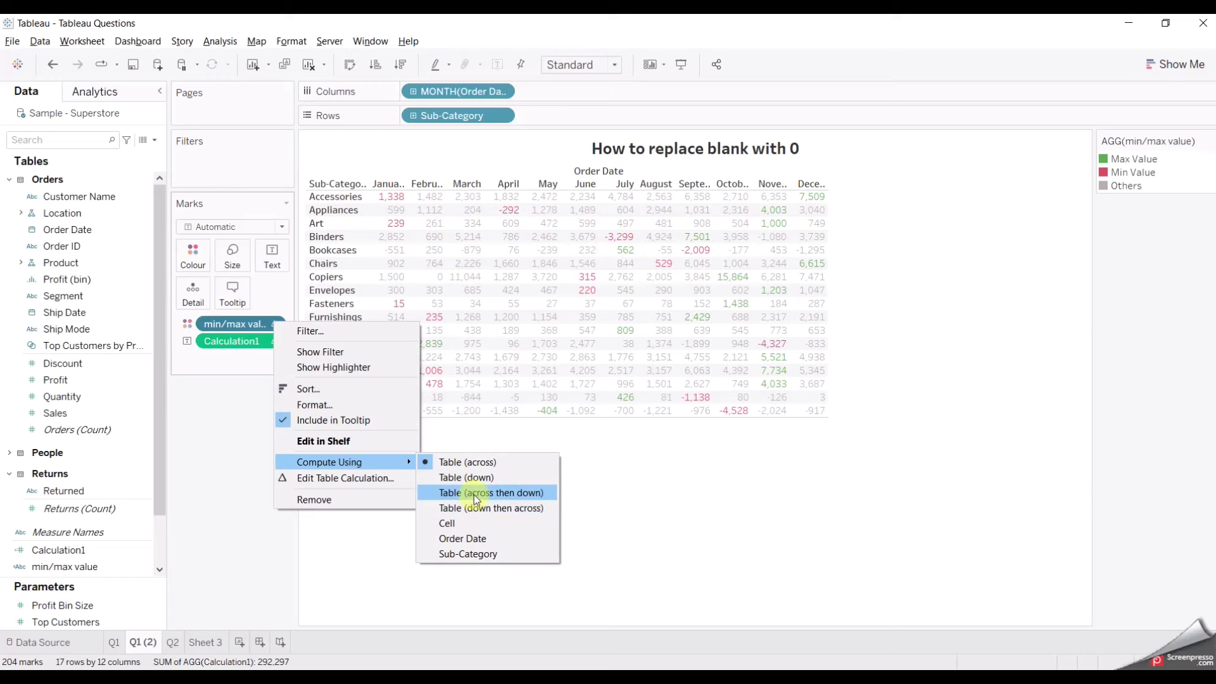
- Compute min/max value using Table (across then down)
click(477, 492)
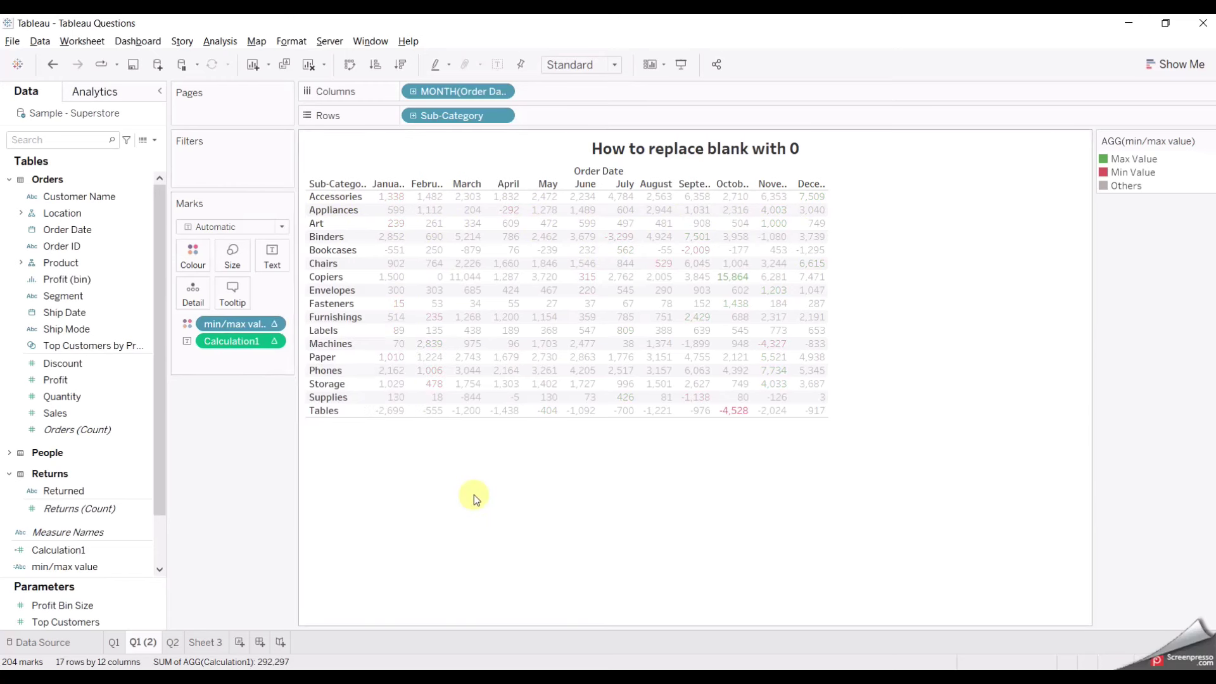